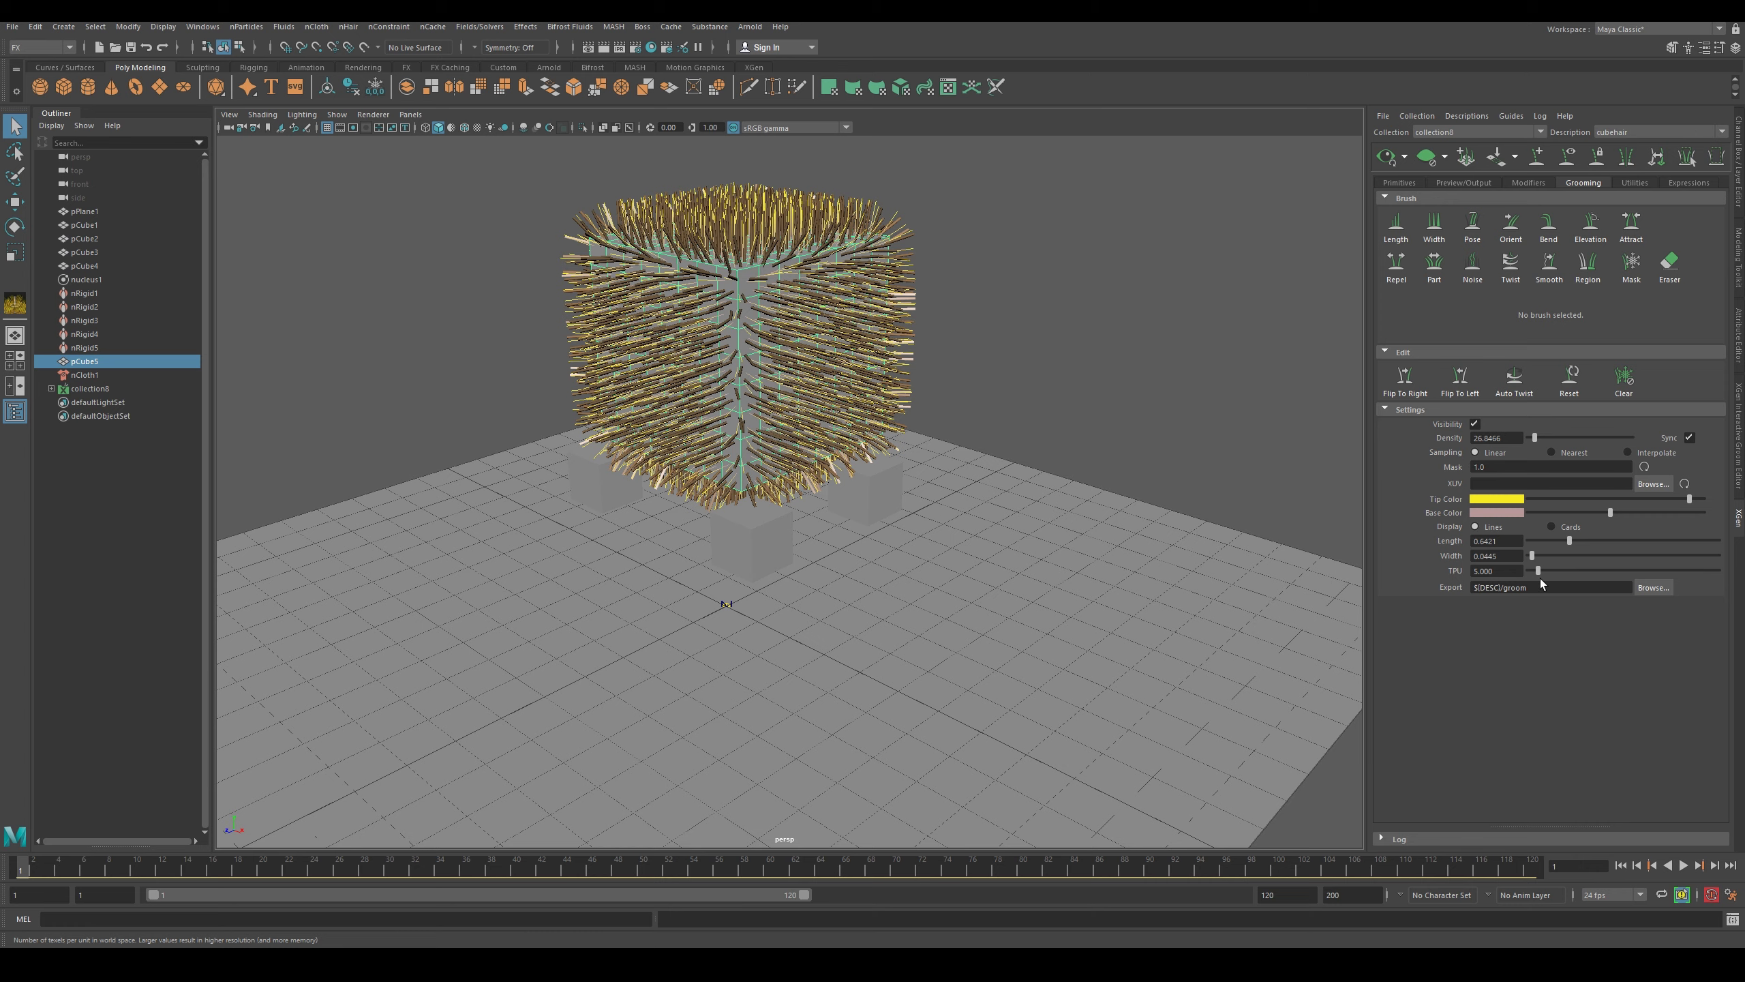
- Raise the cube hair's groom TPU to about 9.06 and its density to about 104
drag(1570, 580, 1585, 583)
click(1543, 440)
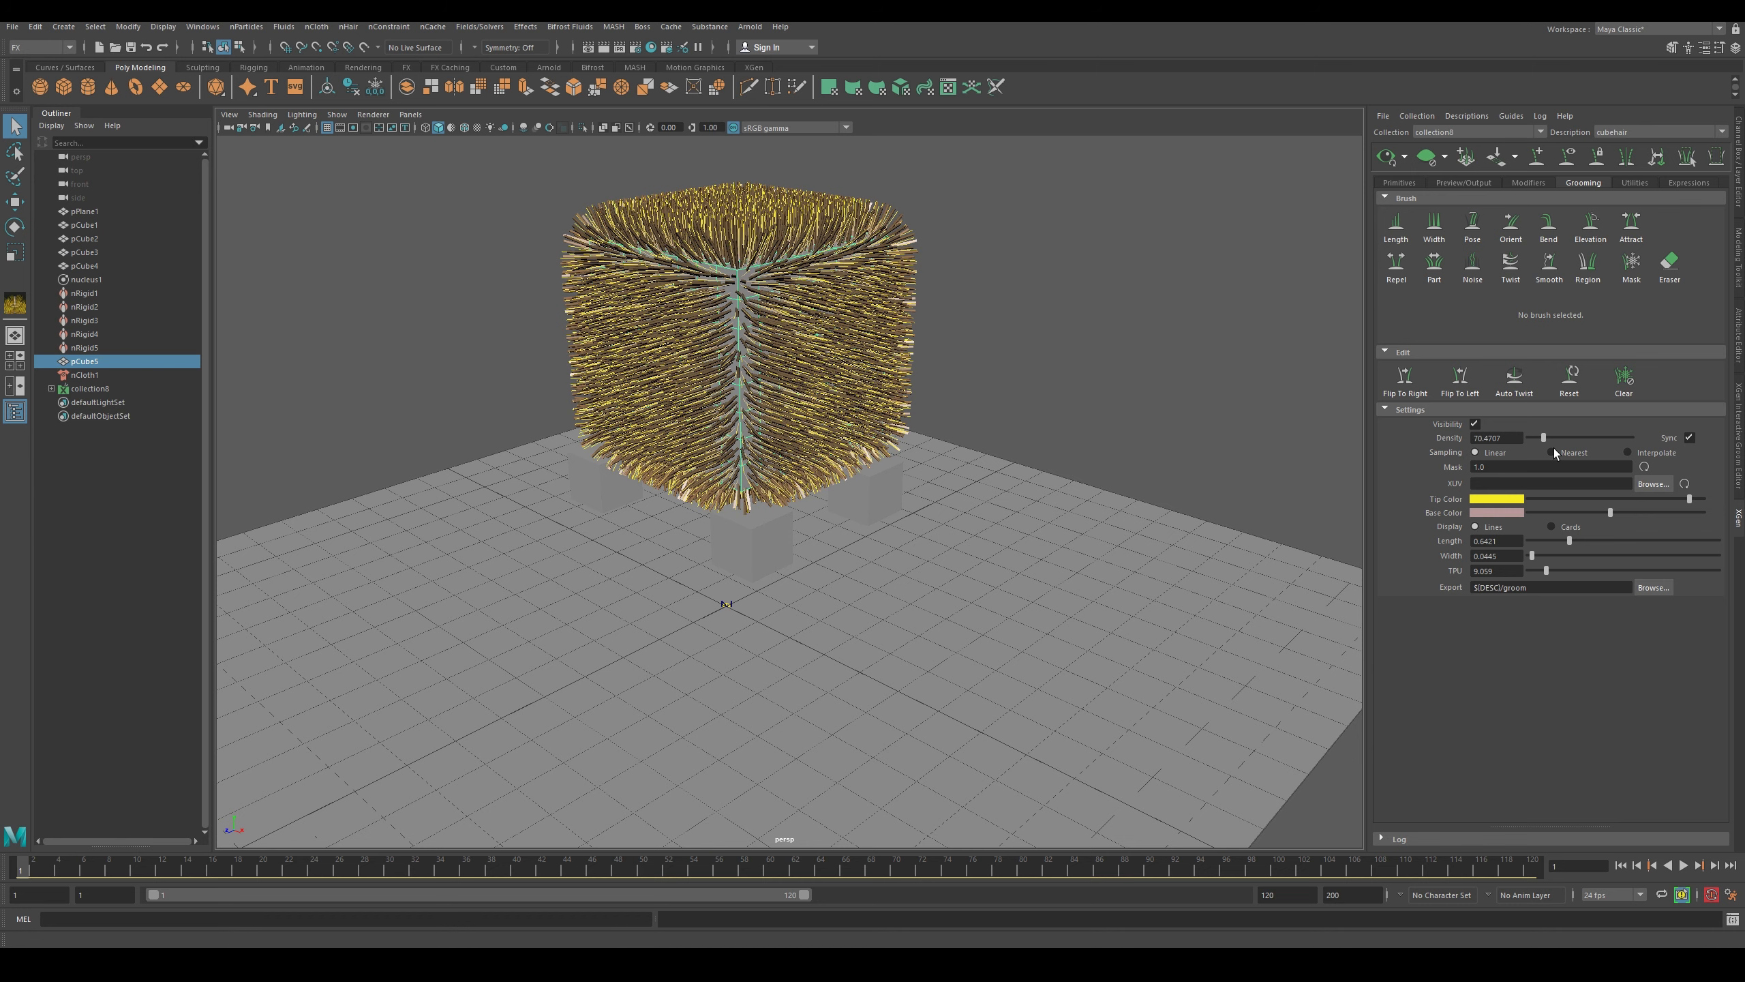
click(1550, 443)
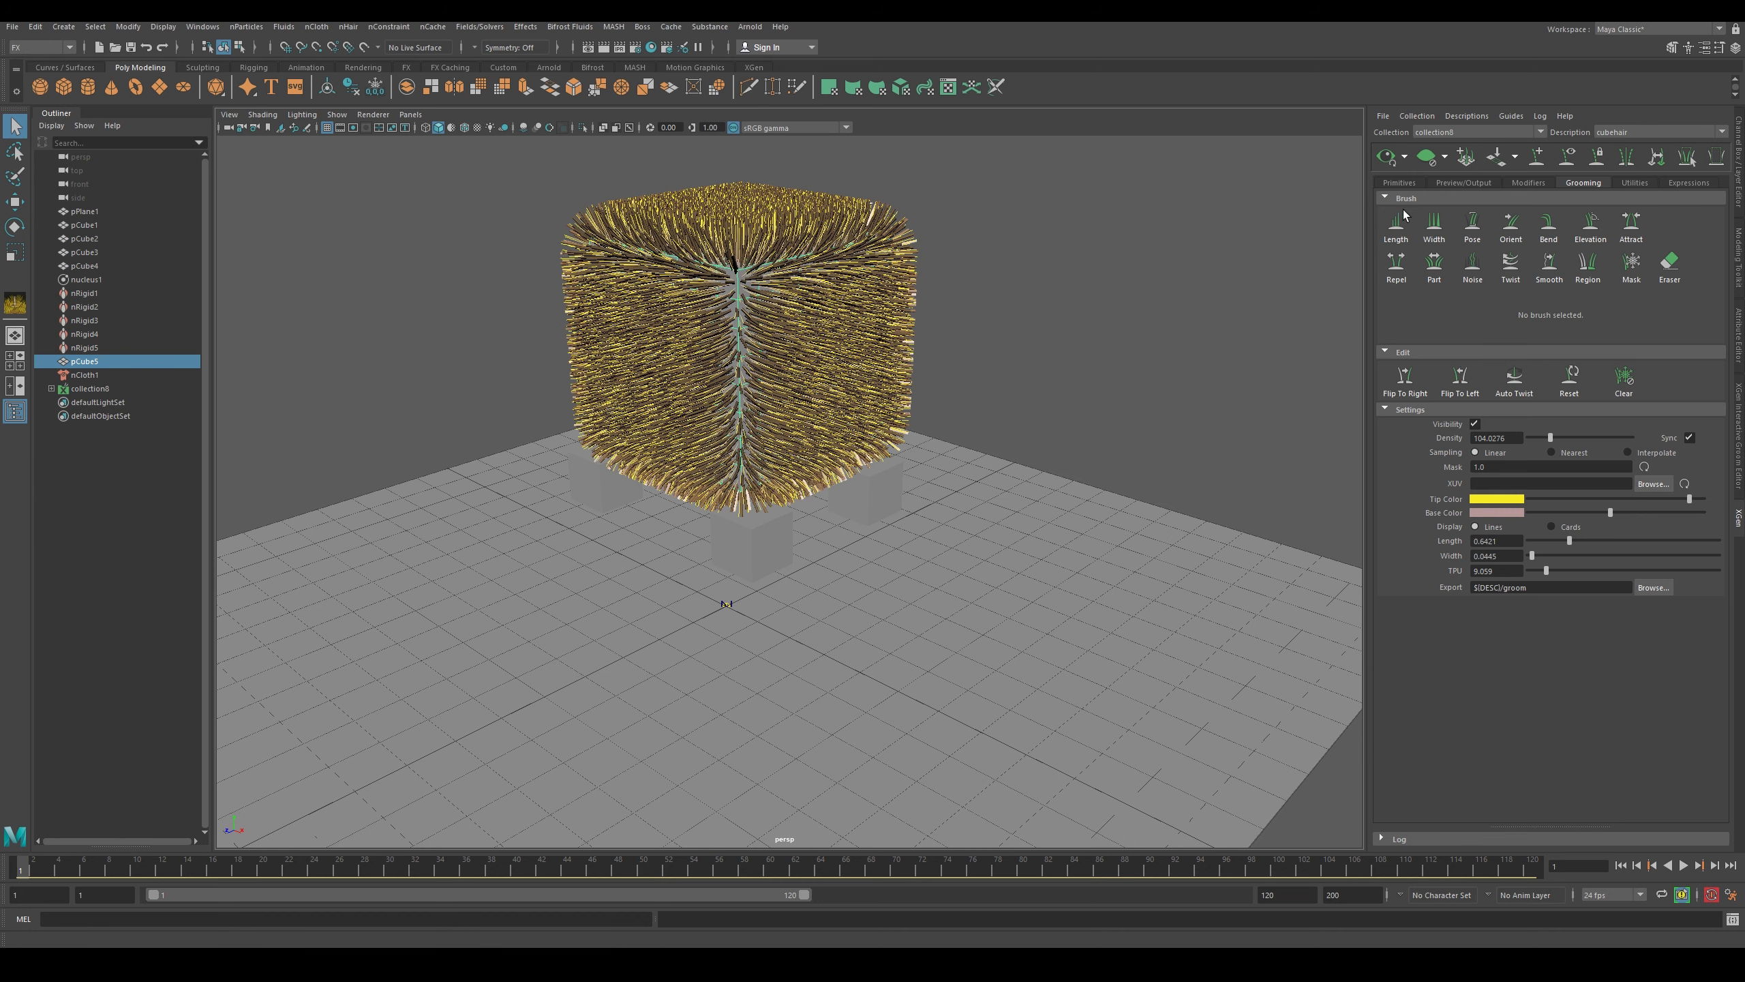
click(1466, 183)
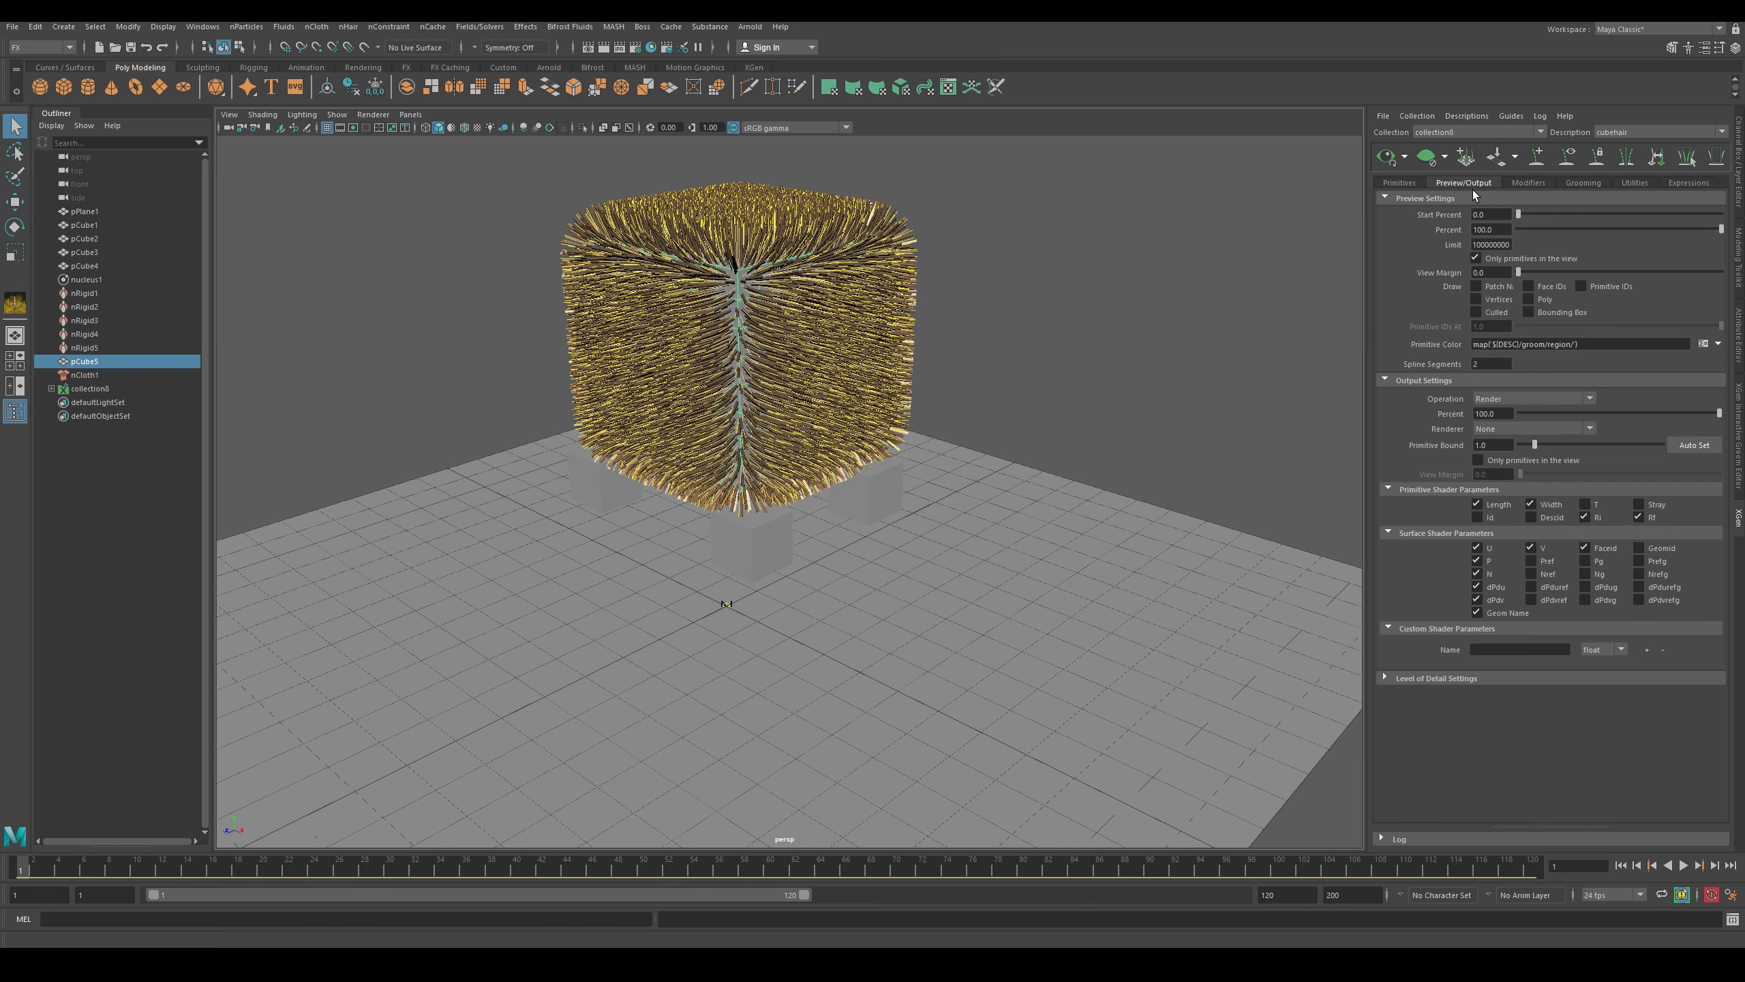
click(1526, 184)
click(1584, 185)
click(1617, 186)
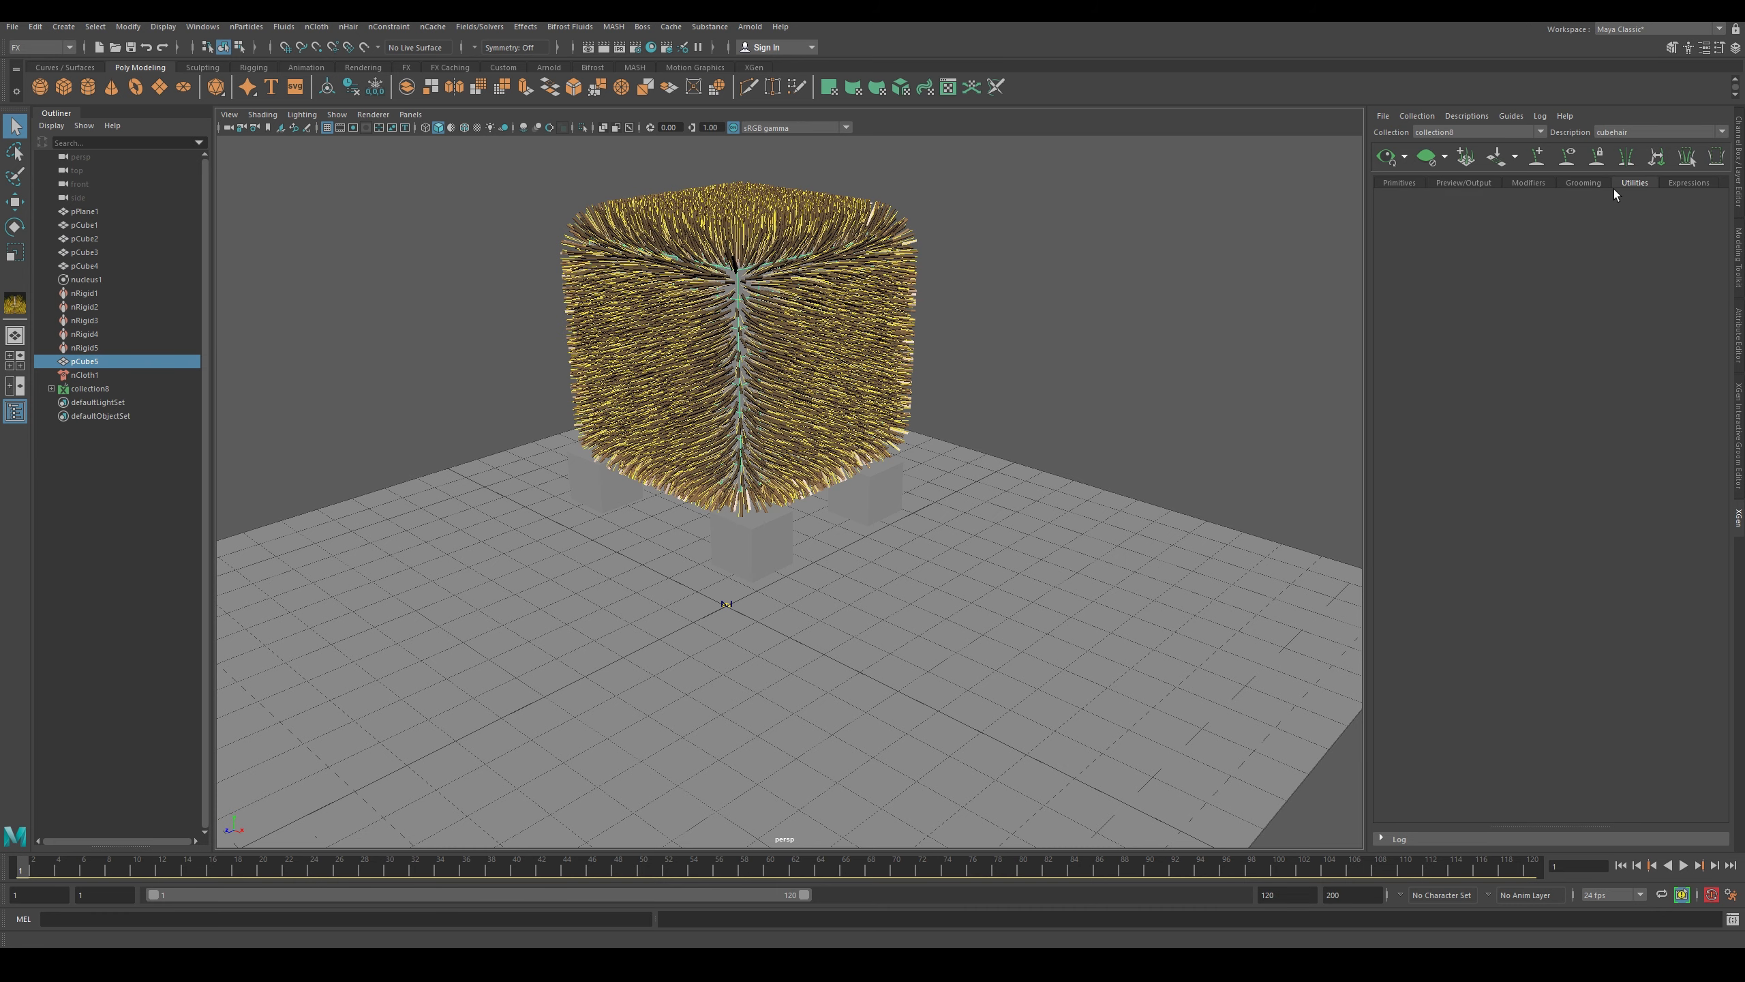
click(1410, 186)
click(1469, 187)
click(1525, 185)
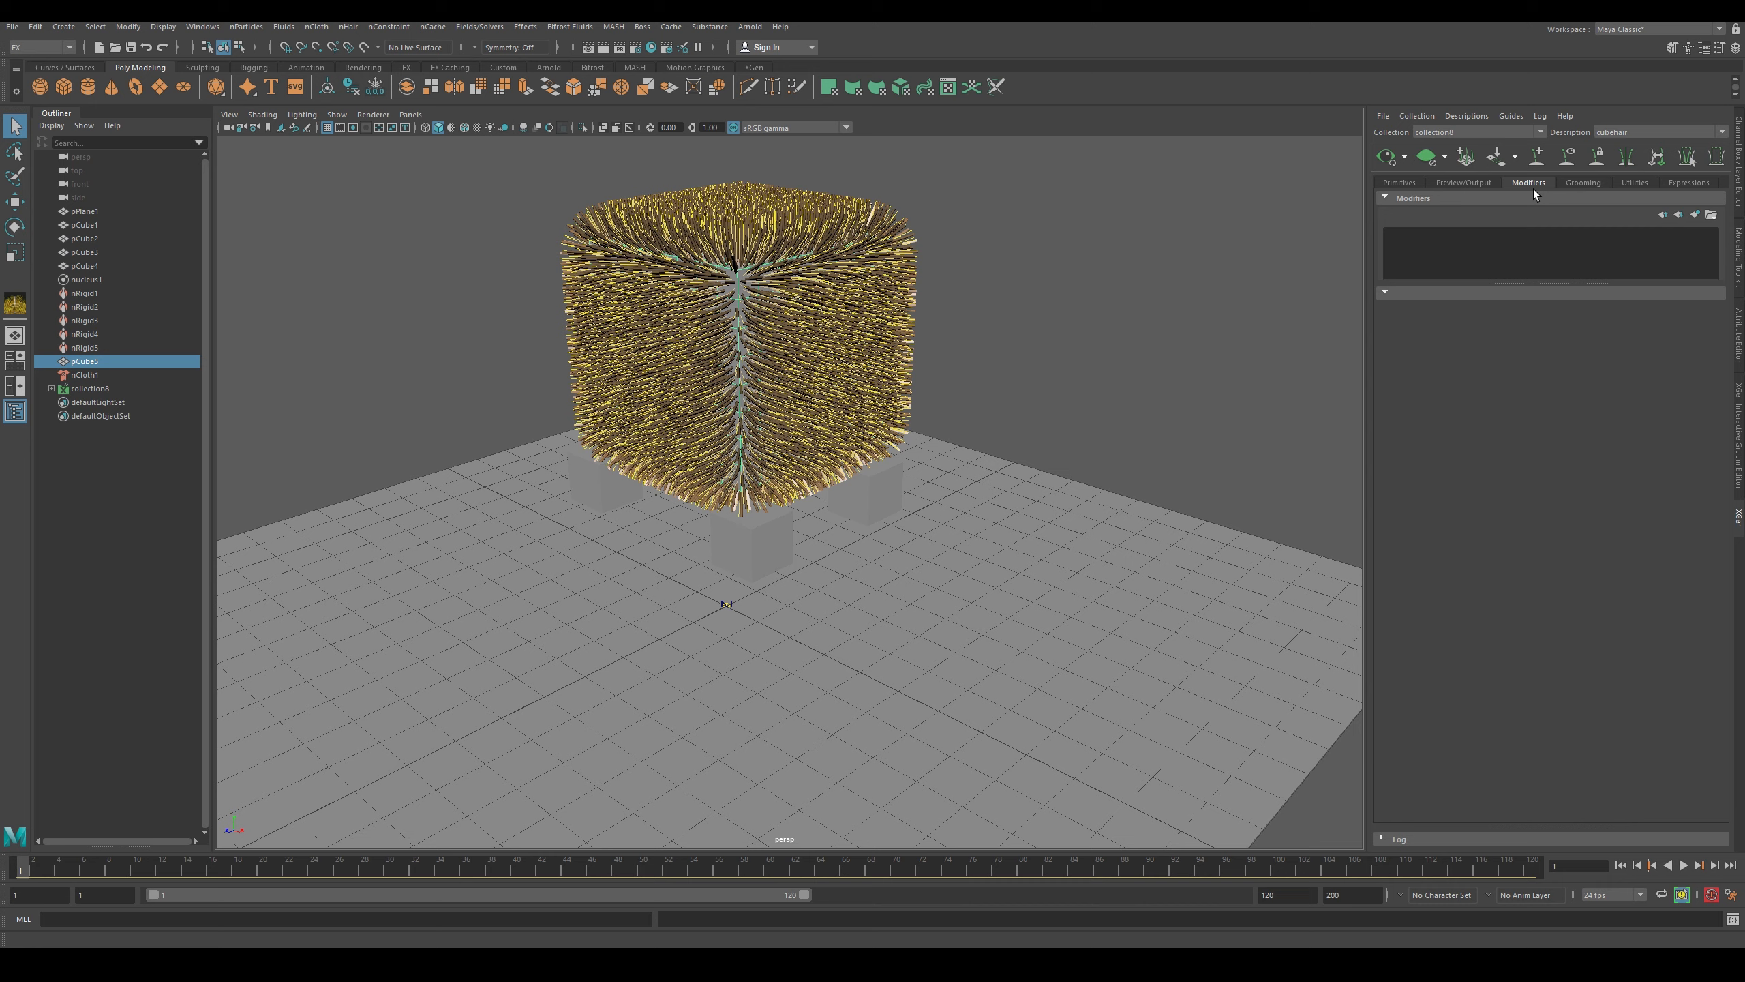
- Lengthen hair on both outer sides of the cube with the Length brush, and stroke its lower front with the Width brush
click(1584, 184)
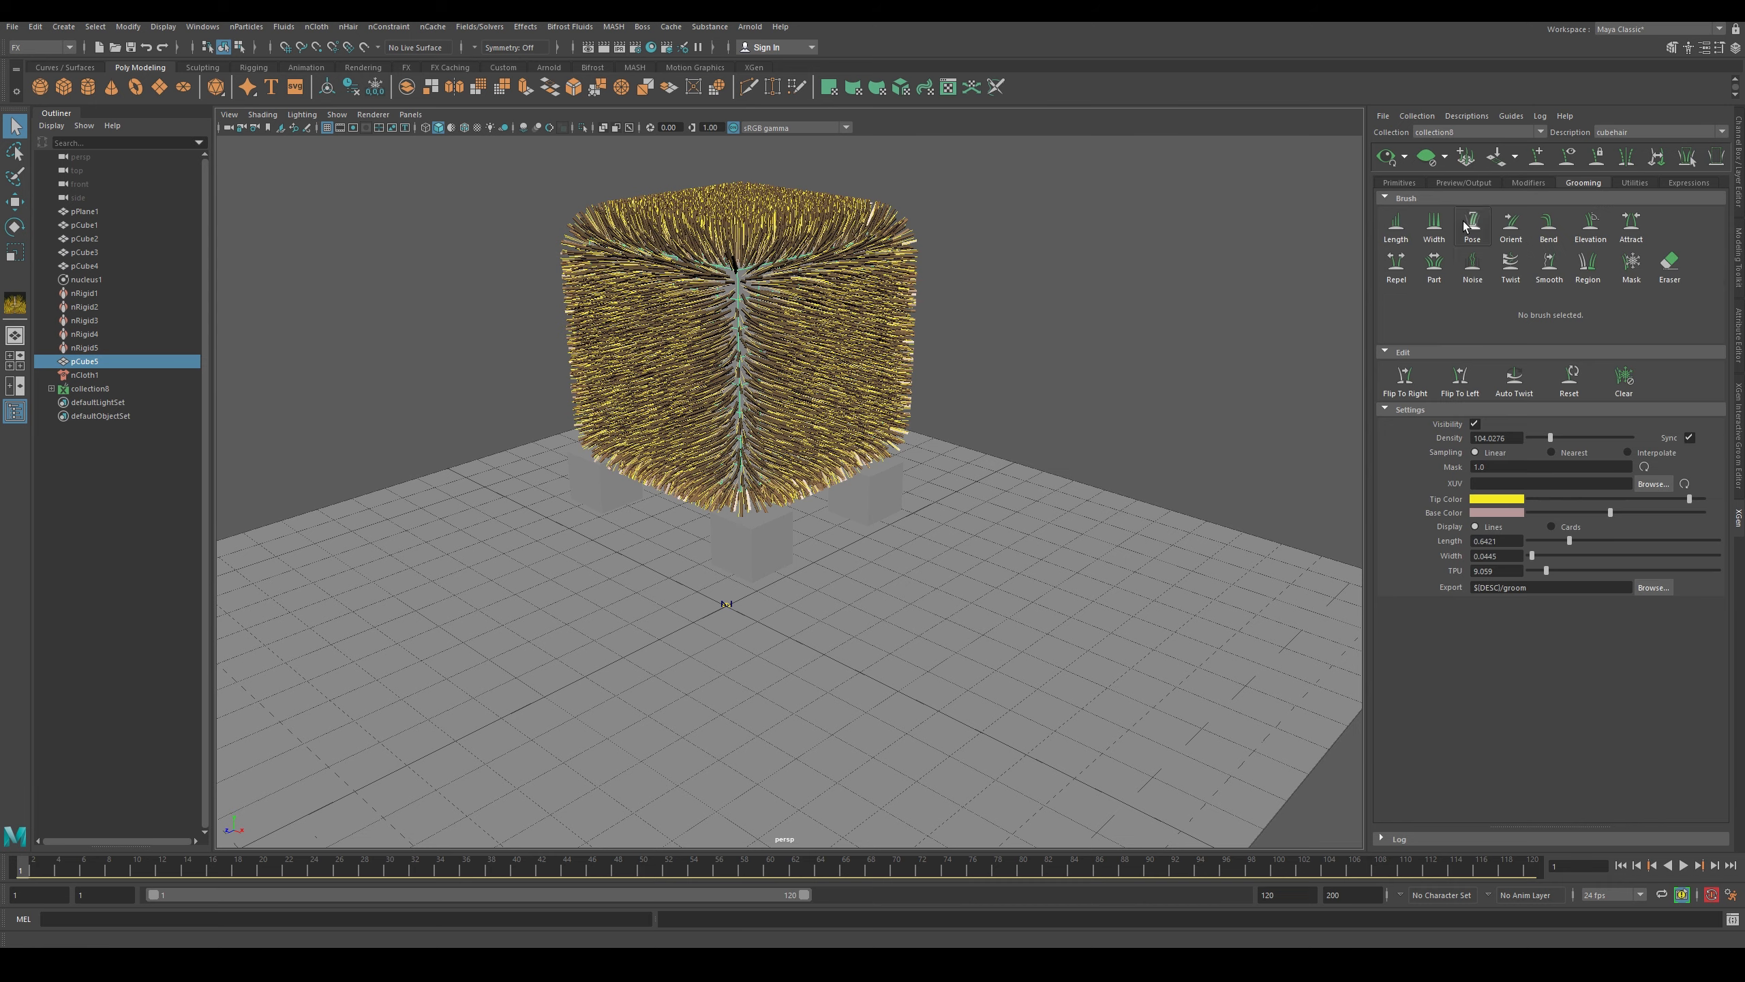
click(1395, 225)
drag(845, 251, 891, 295)
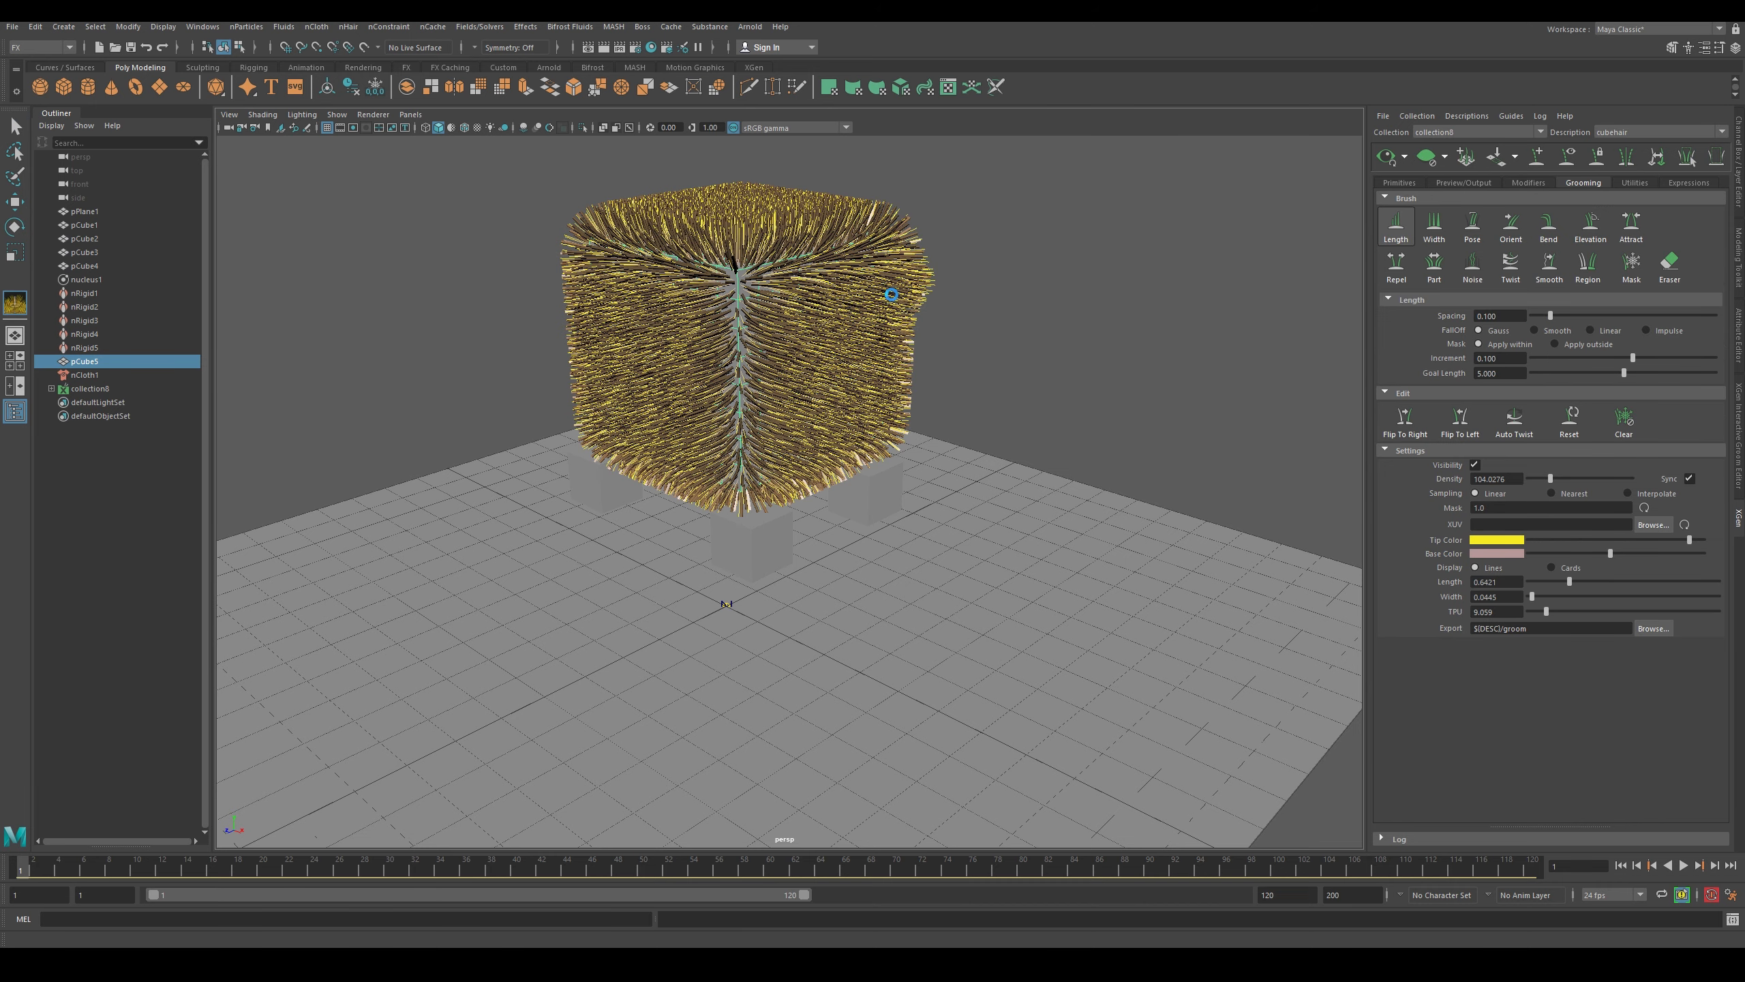
mouse_move(608, 357)
mouse_down()
mouse_move(610, 295)
mouse_move(611, 323)
mouse_move(640, 257)
mouse_up()
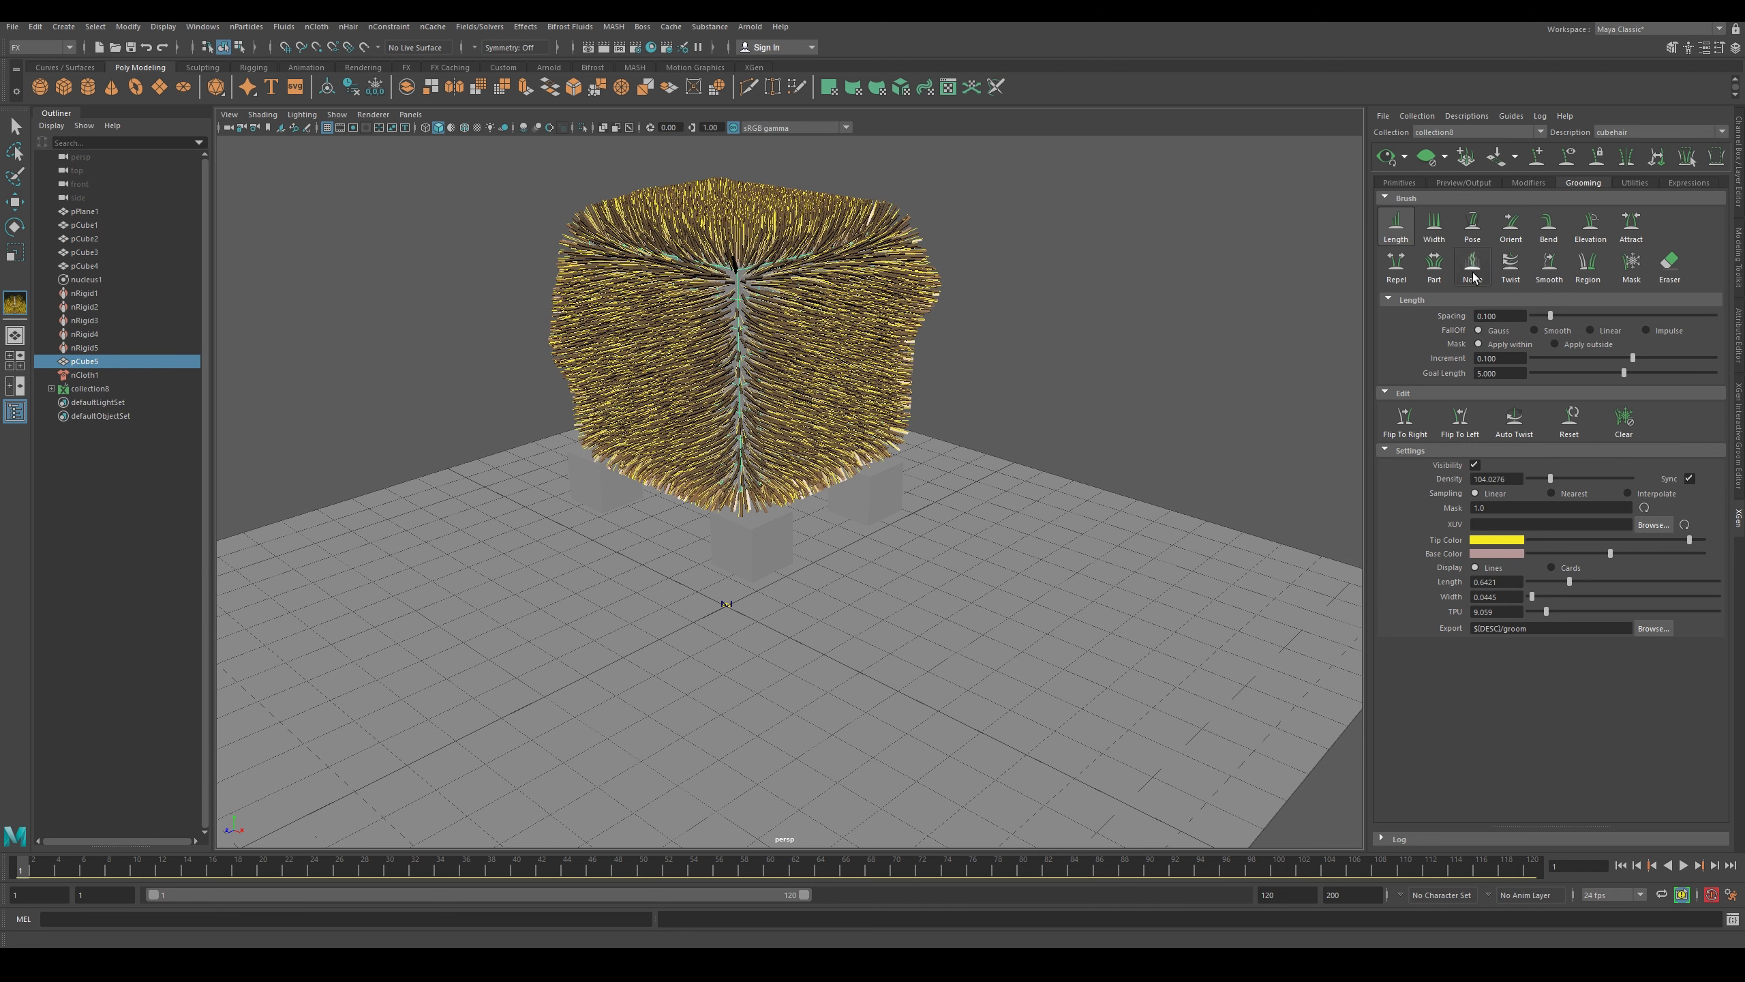
click(1436, 230)
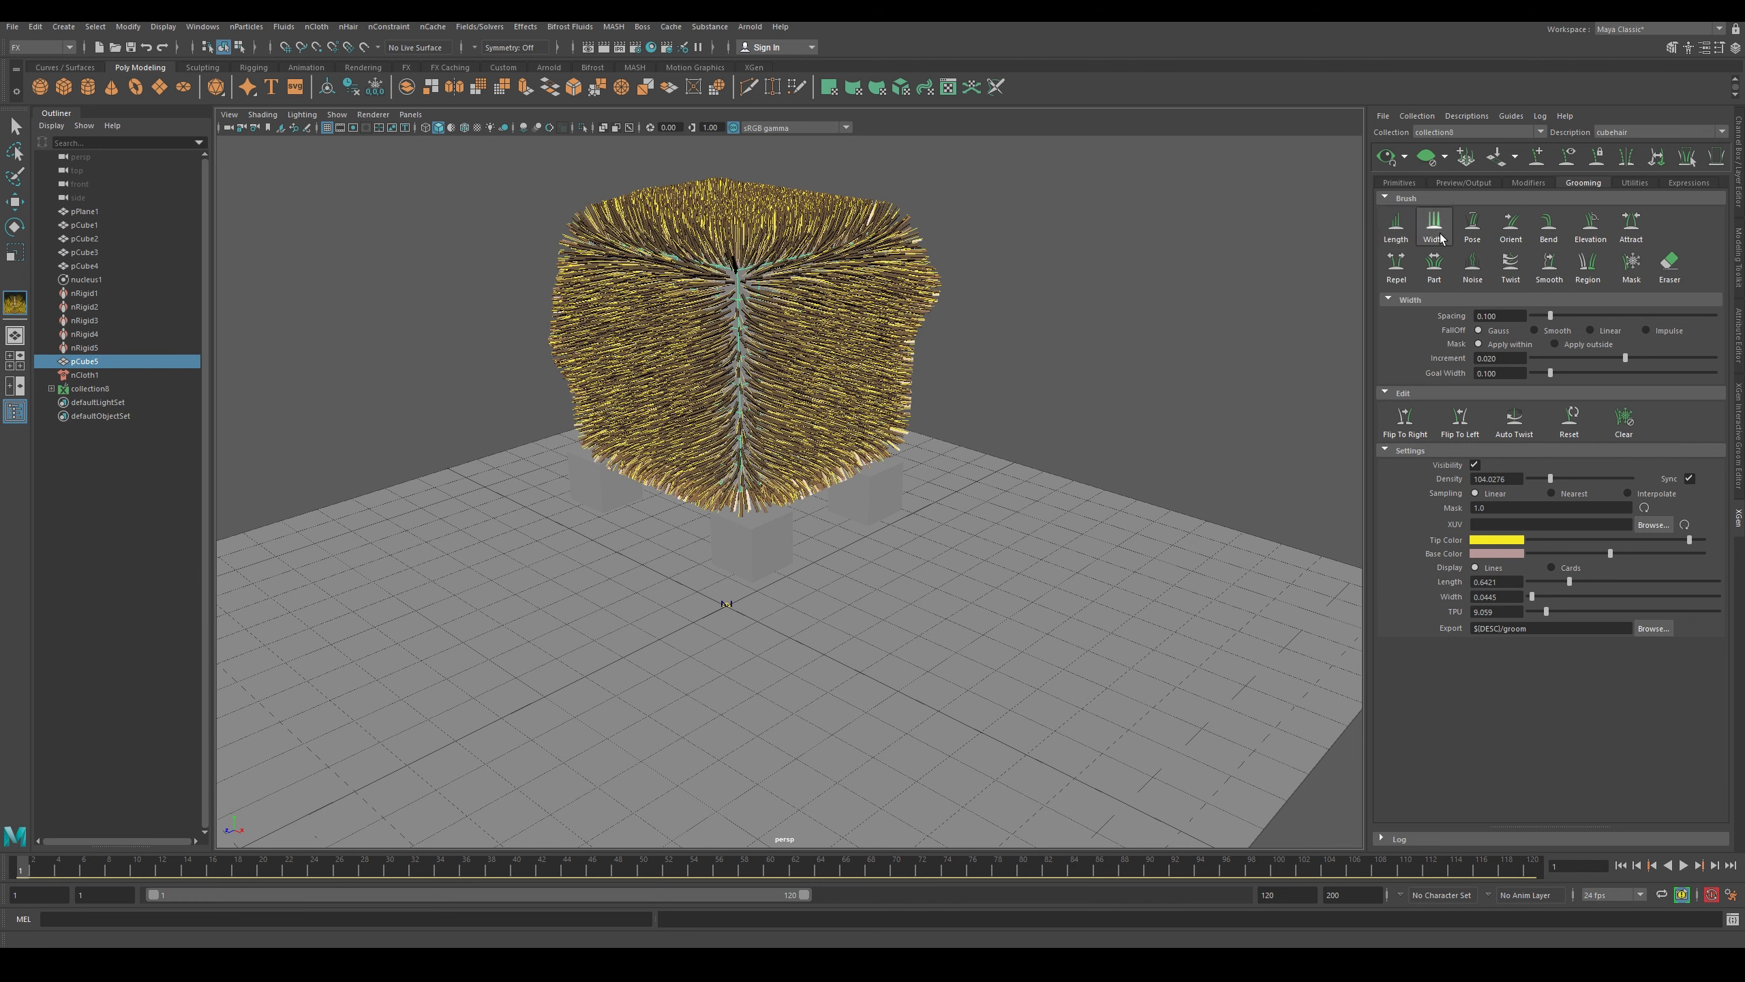
drag(696, 446, 721, 449)
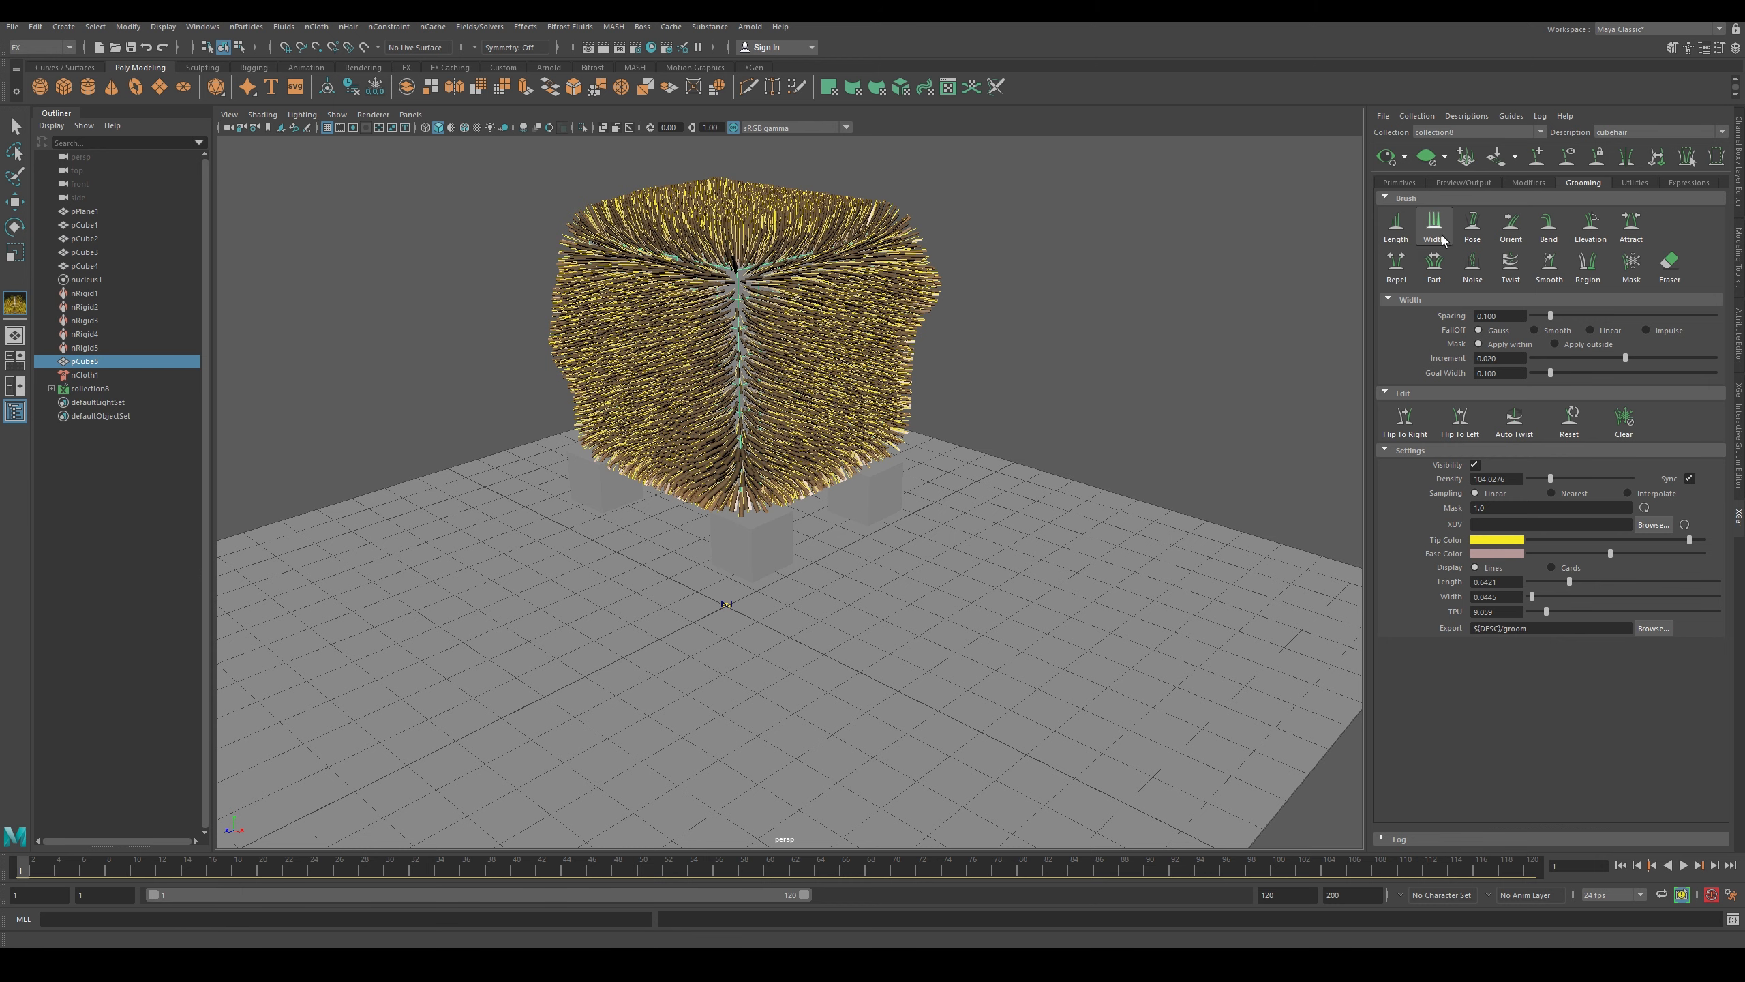
- Comb the hair on the cube's two front faces and upper edge with the Pose brush
click(1473, 224)
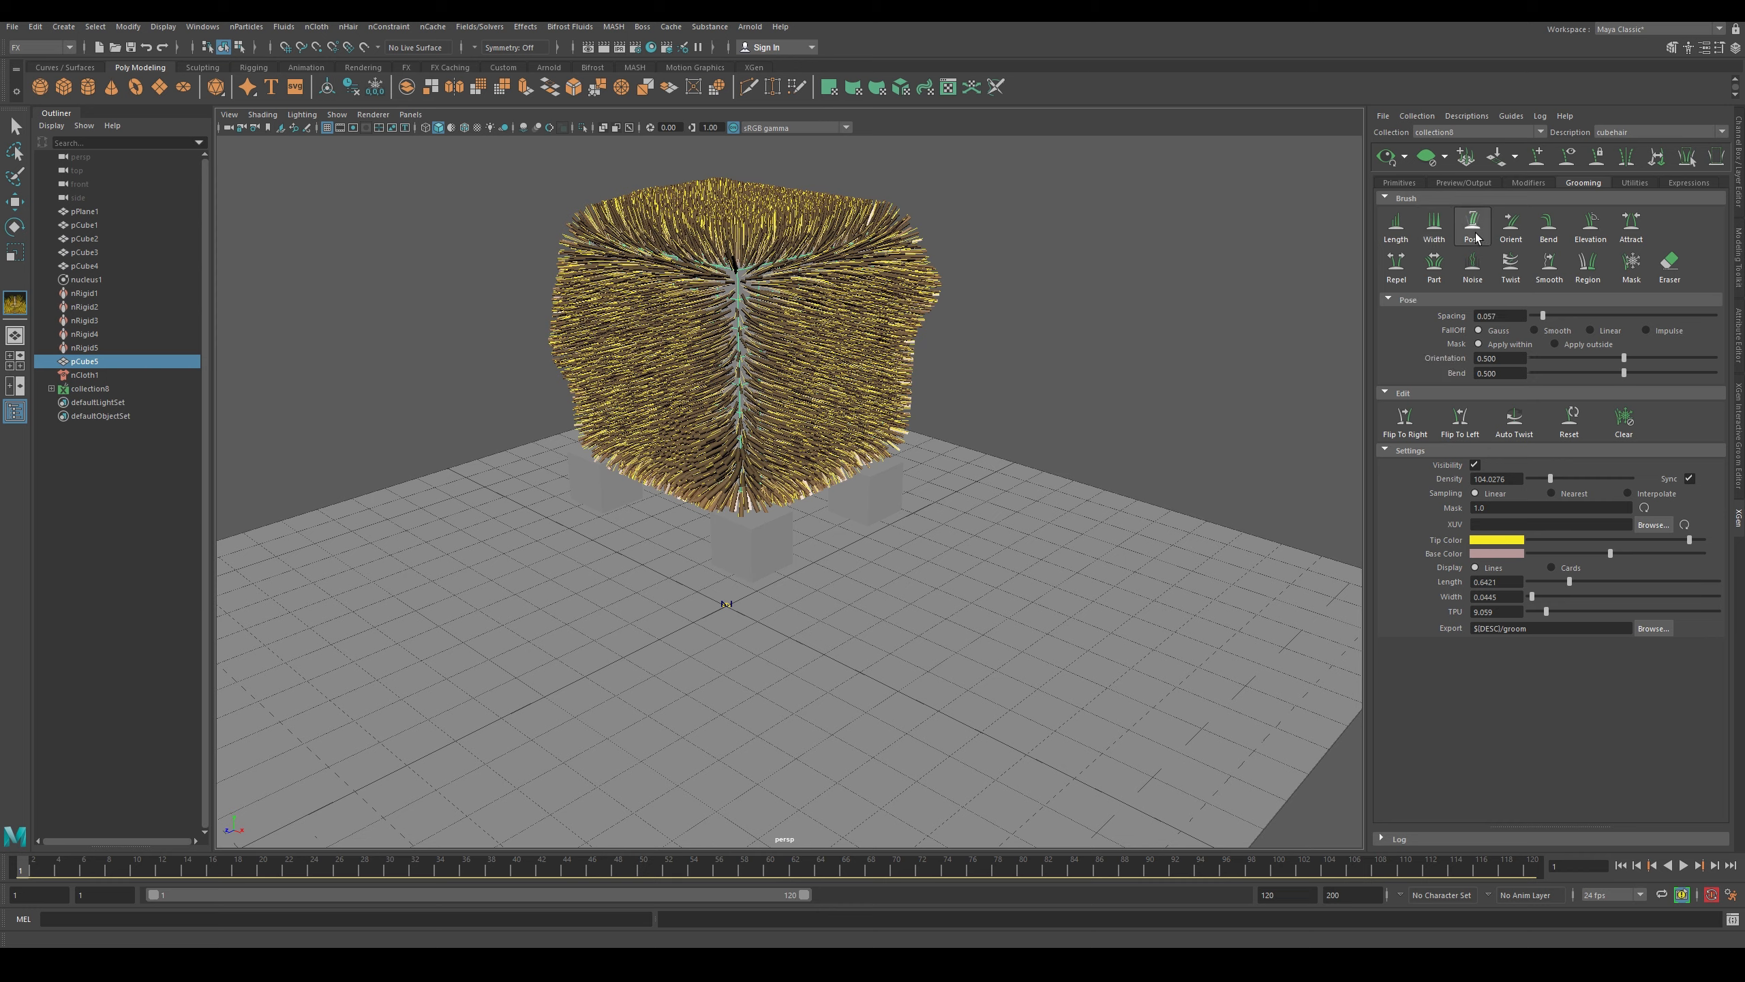
mouse_move(701, 371)
mouse_down()
mouse_move(663, 390)
mouse_move(683, 383)
mouse_move(624, 296)
mouse_up()
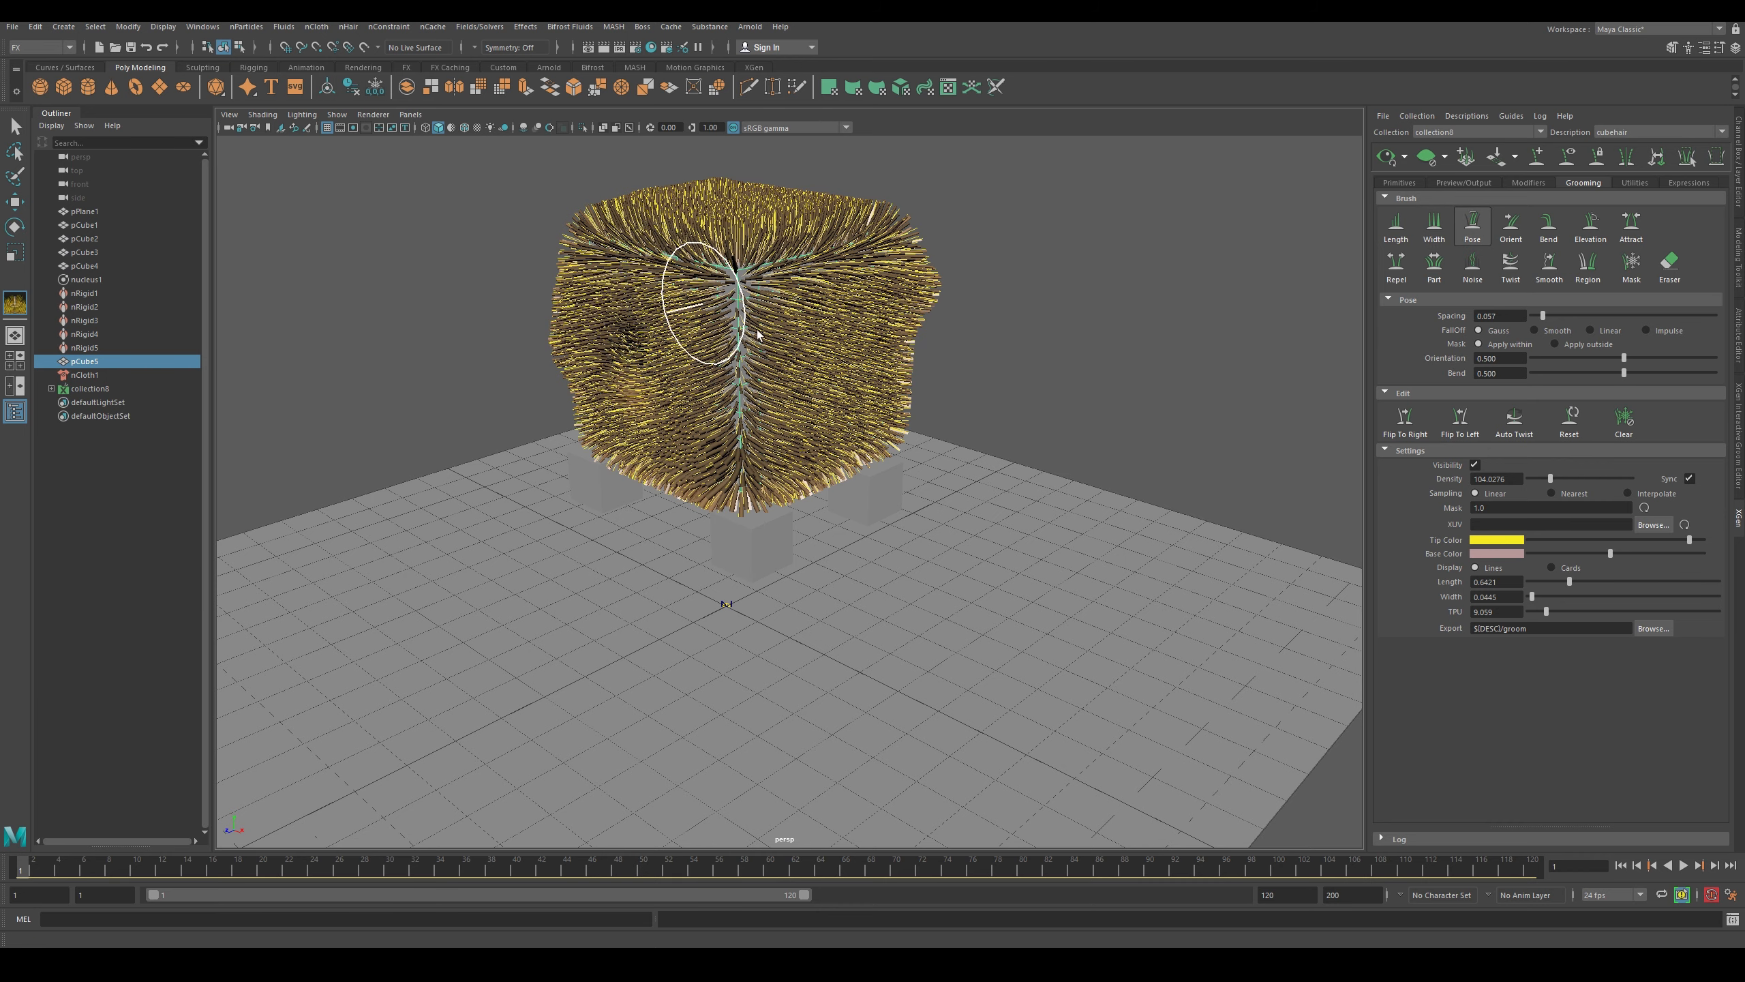
mouse_move(817, 375)
mouse_down()
mouse_move(849, 304)
mouse_move(879, 331)
mouse_up()
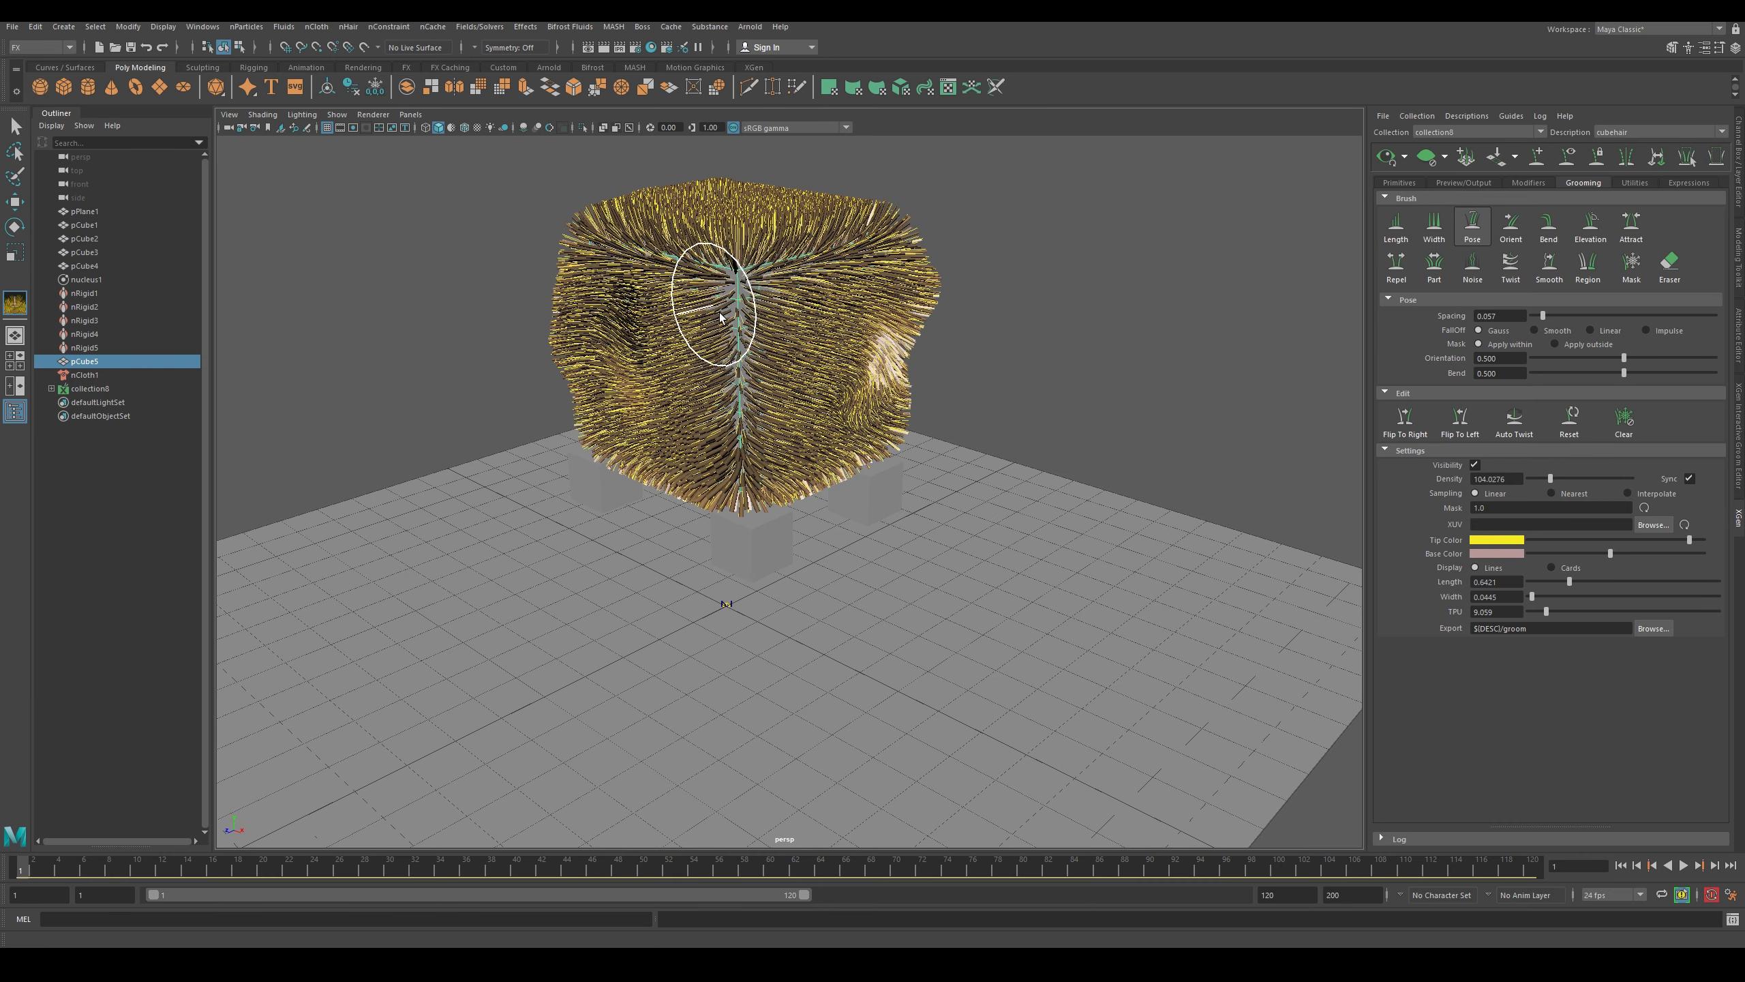
drag(690, 325, 711, 251)
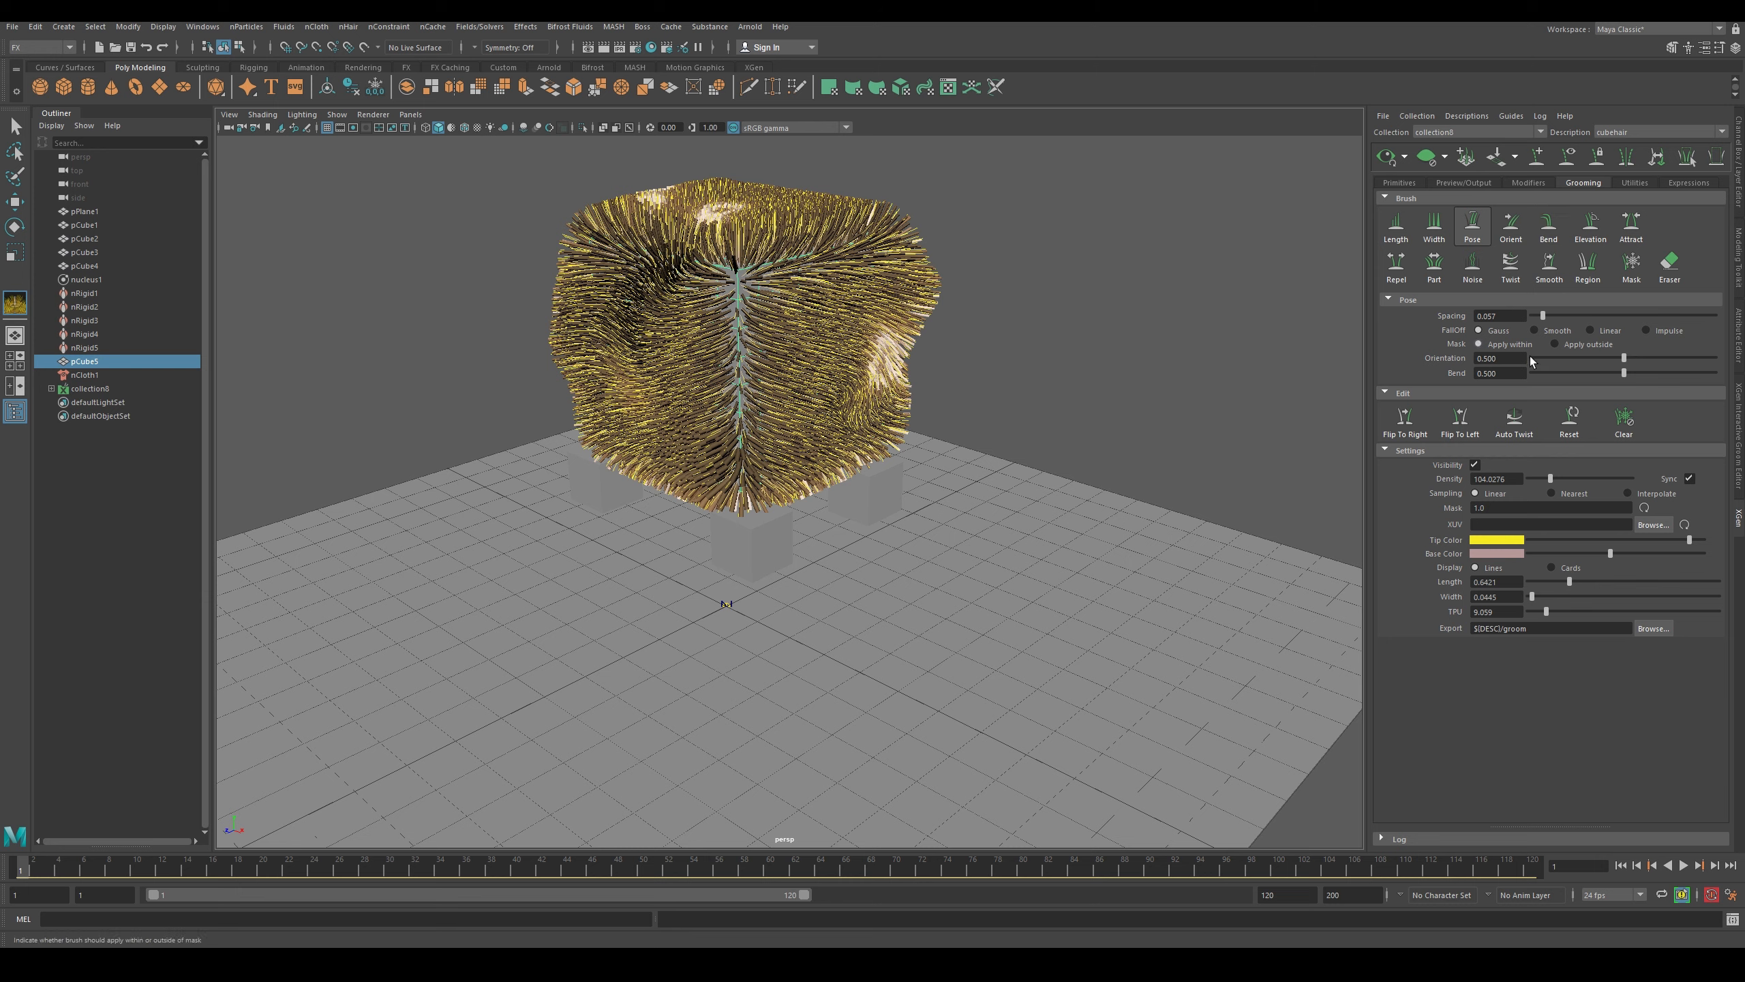
- Add a Noise modifier to the cube's hair description
click(1532, 184)
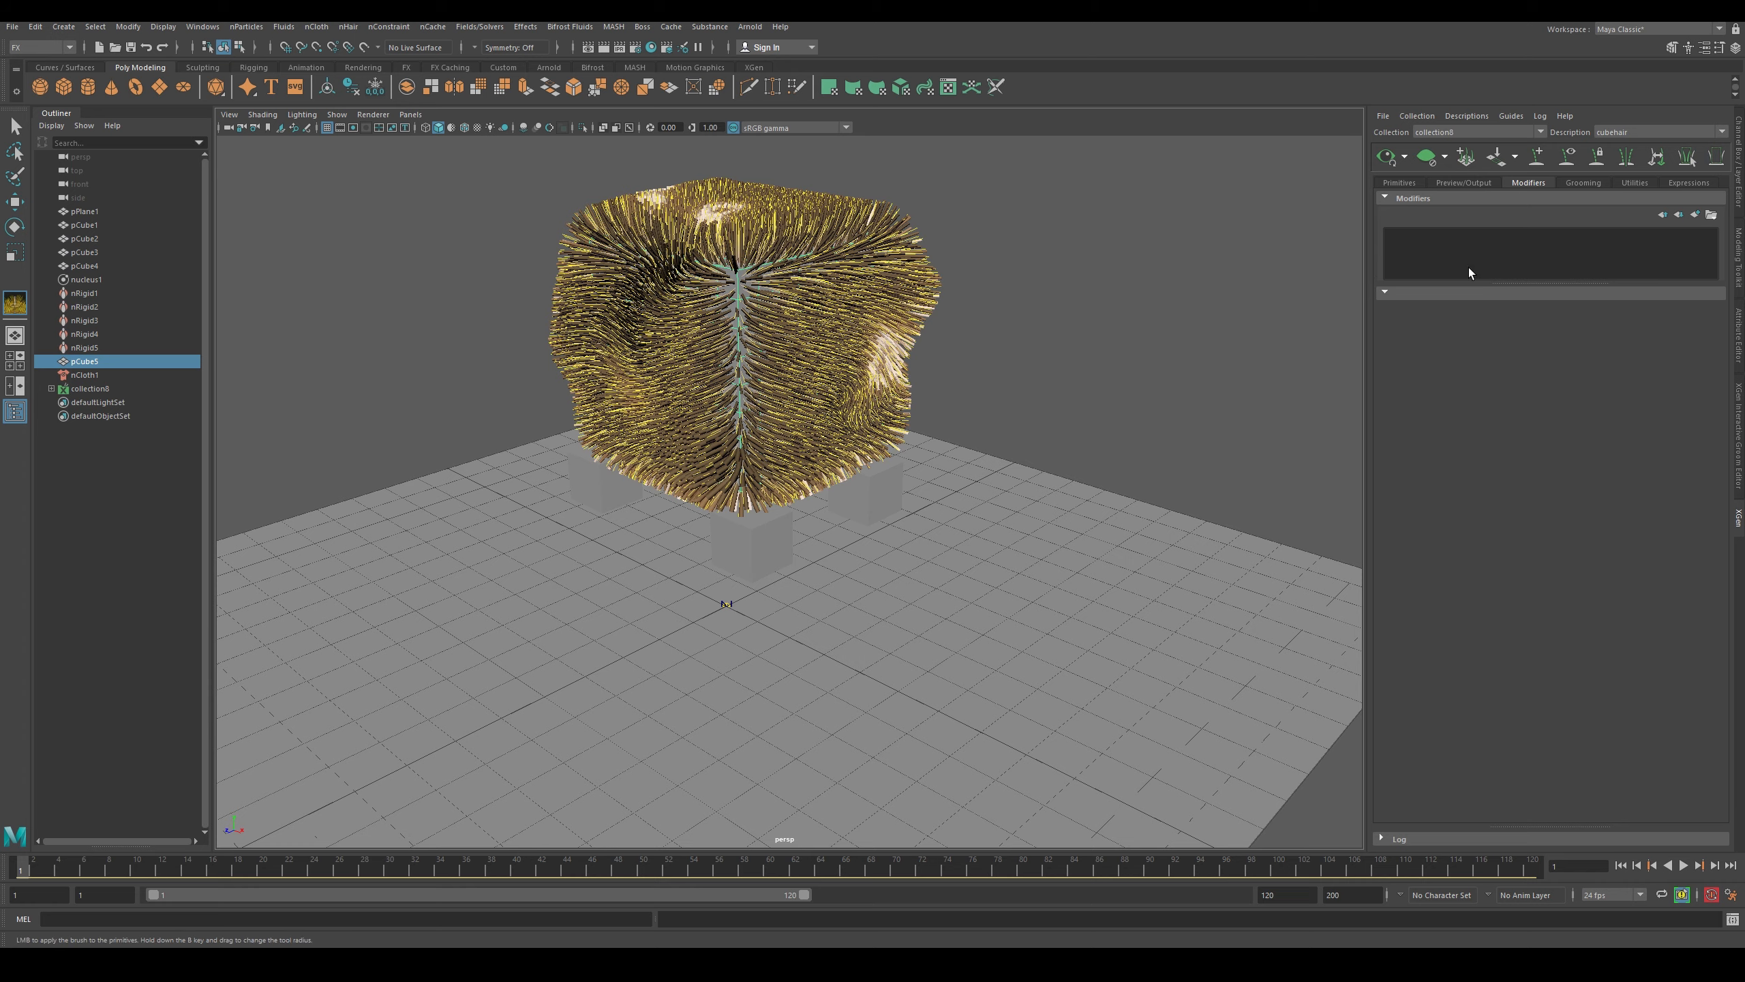
scroll(701, 306, up, 3)
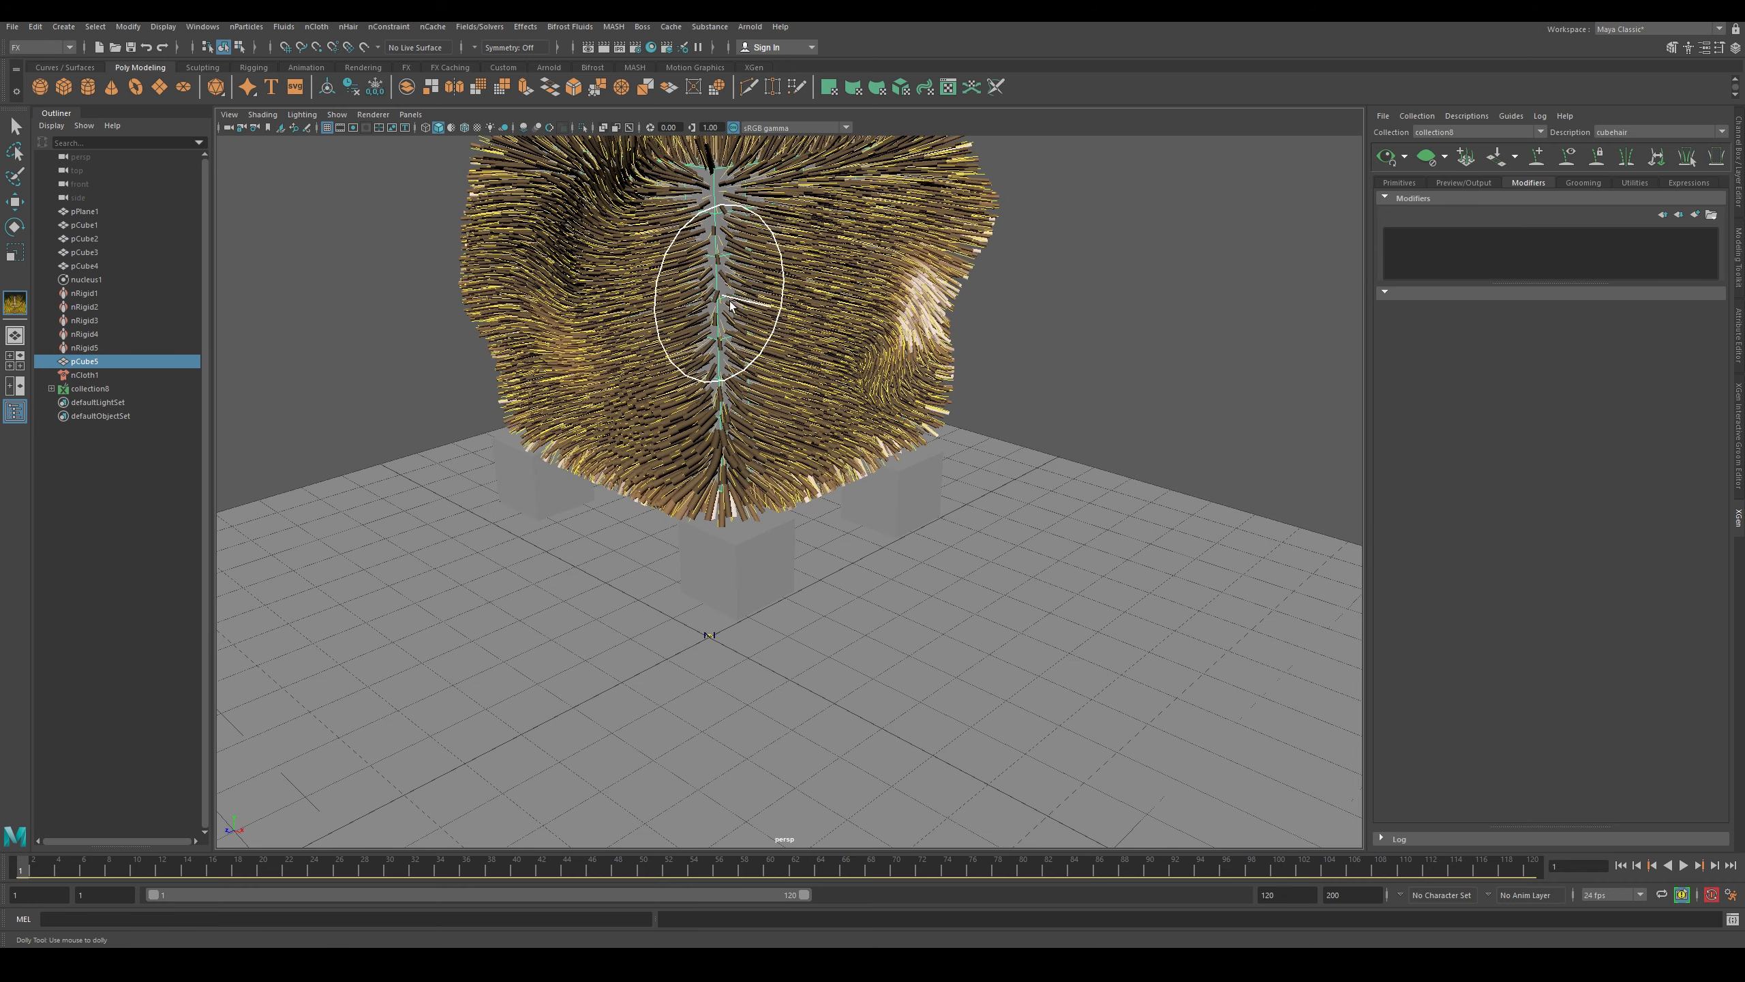
scroll(696, 309, down, 2)
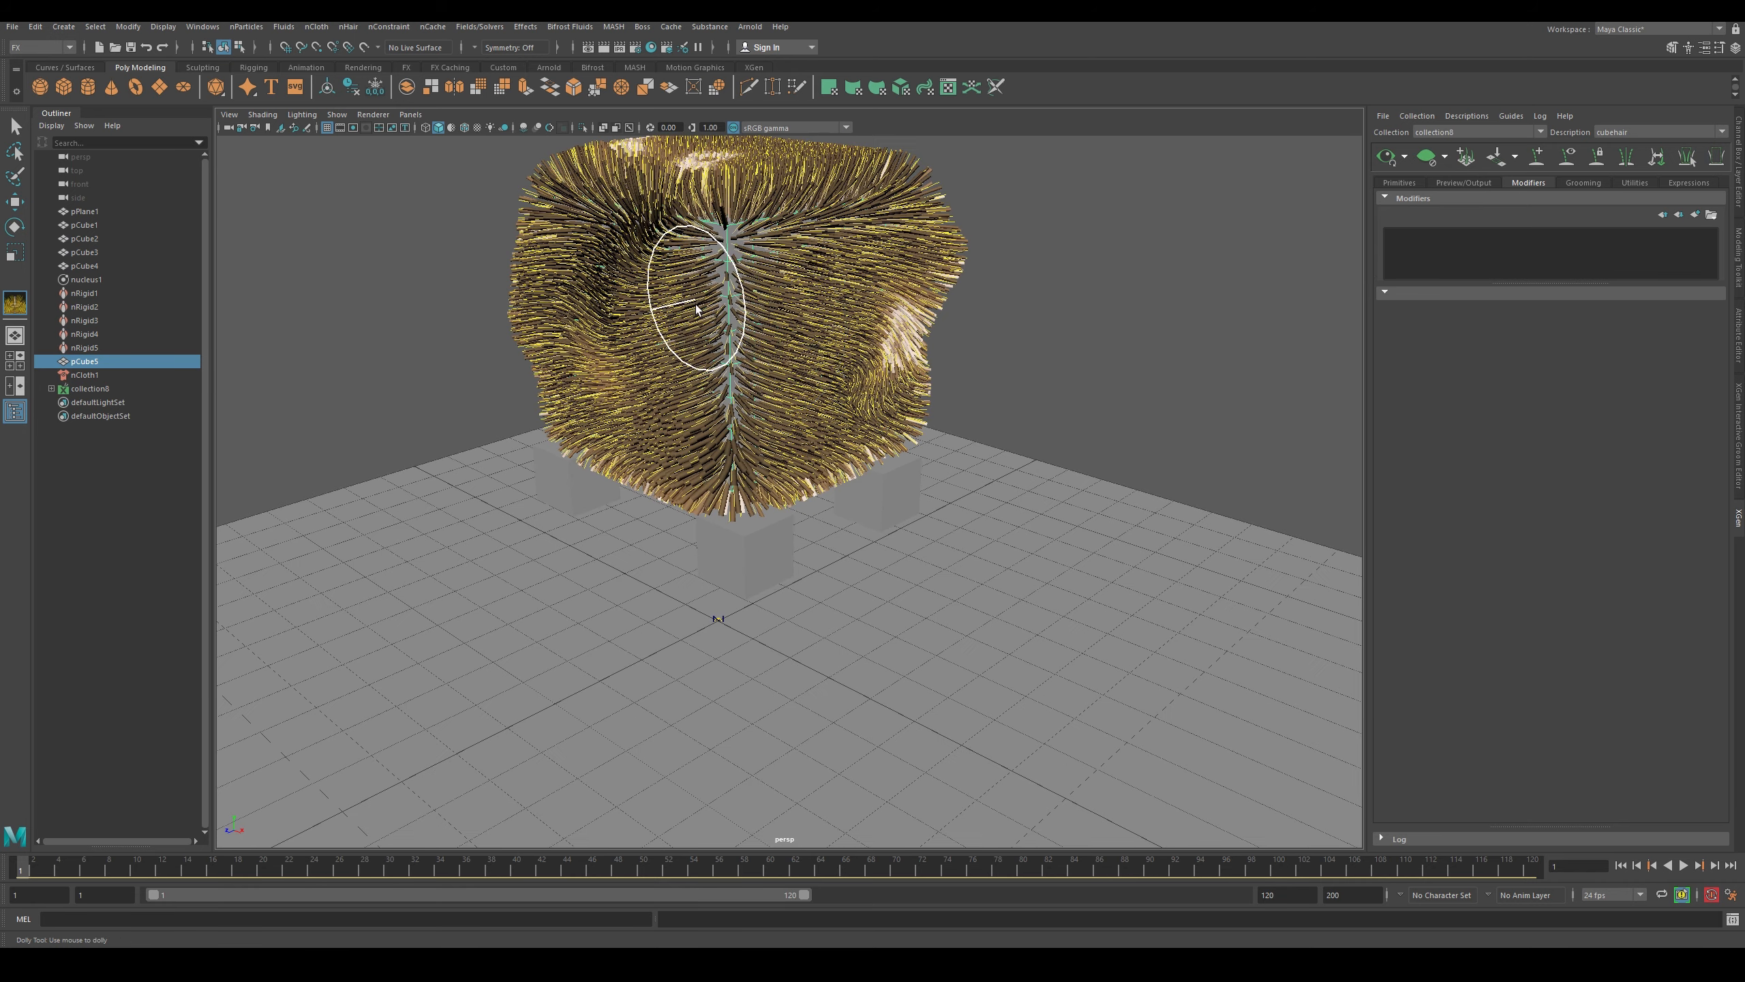
click(1694, 214)
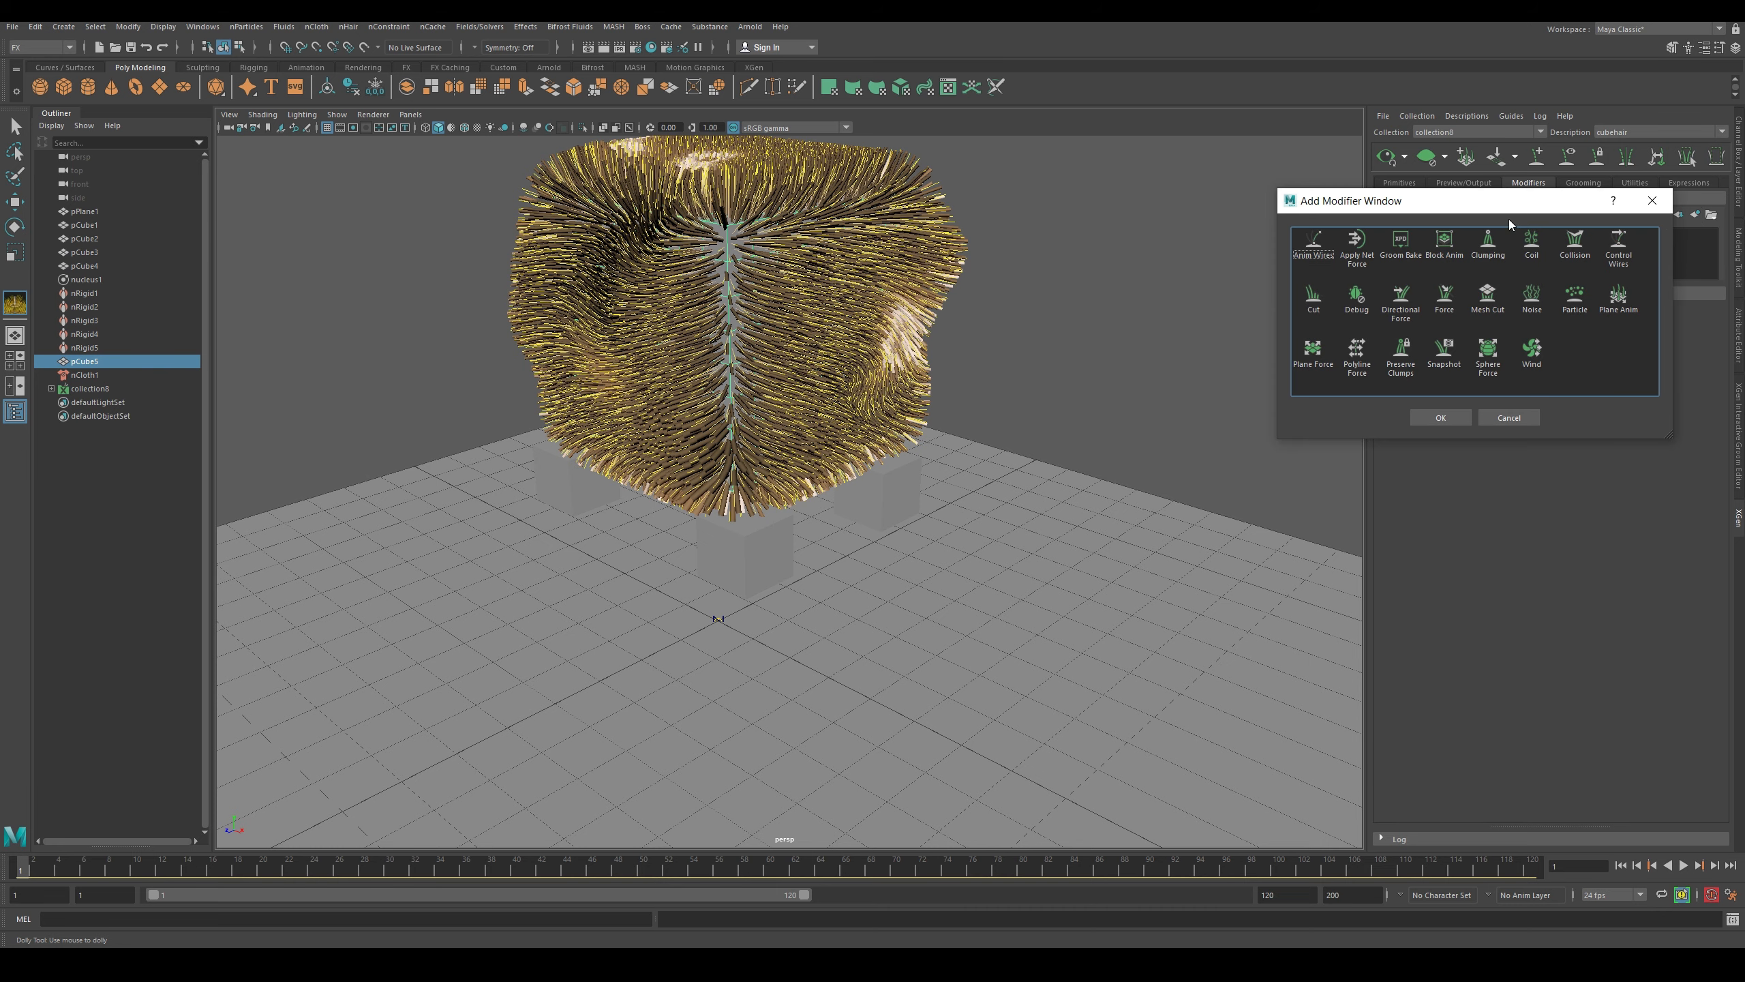
drag(1504, 212, 1180, 485)
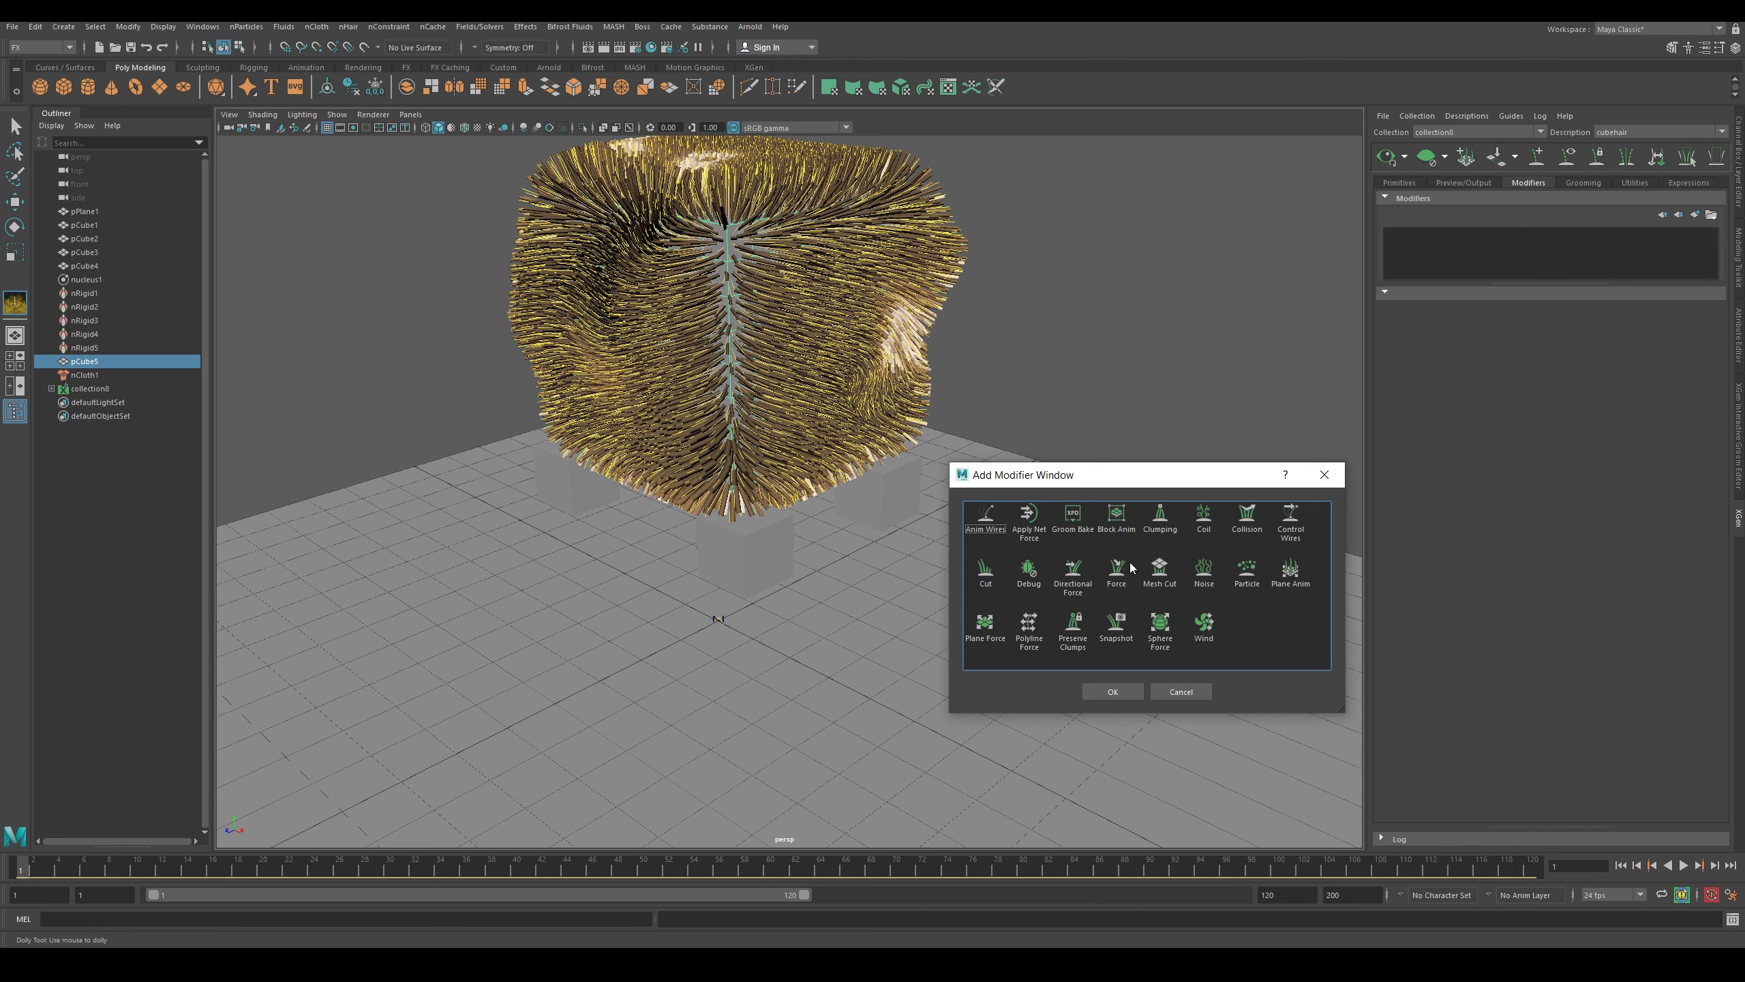
click(1196, 581)
click(1113, 692)
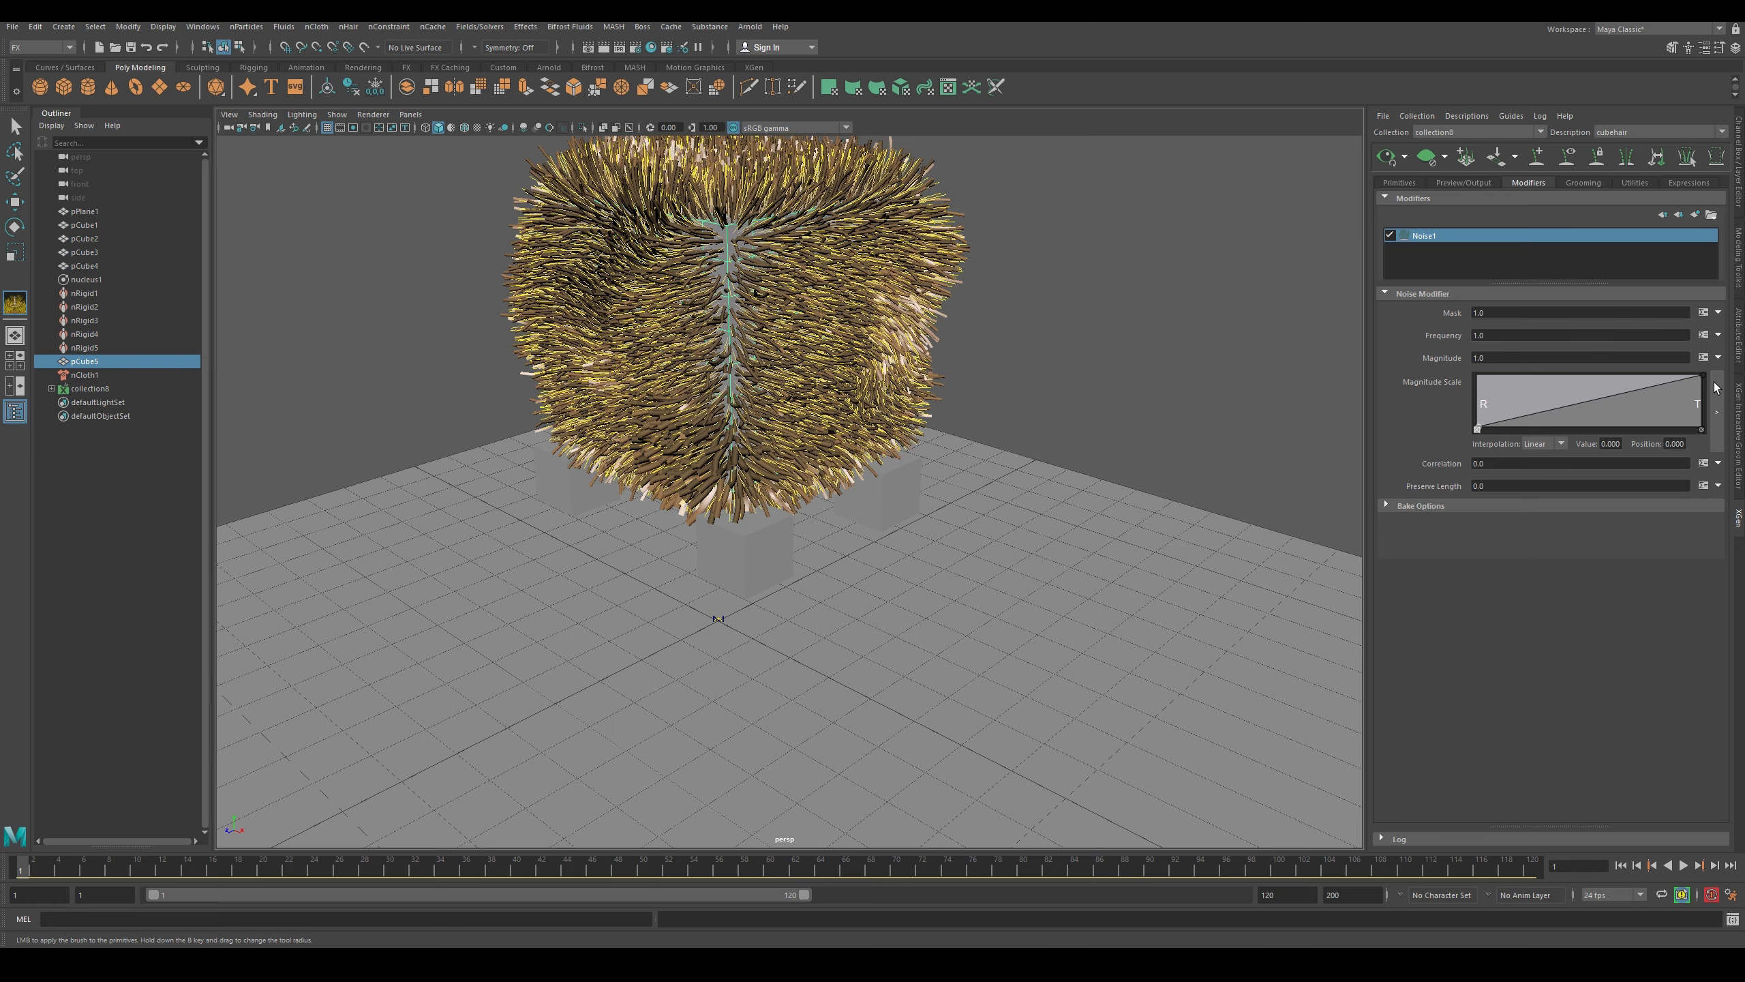
- Reshape the Noise magnitude scale to rise from the root through about 0.4 at position 0.73 to full strength at the tip
mouse_move(1713, 390)
mouse_down()
mouse_move(1713, 445)
mouse_move(1710, 347)
mouse_move(1721, 469)
mouse_move(1721, 357)
mouse_move(1724, 443)
mouse_up()
drag(1477, 428, 1487, 354)
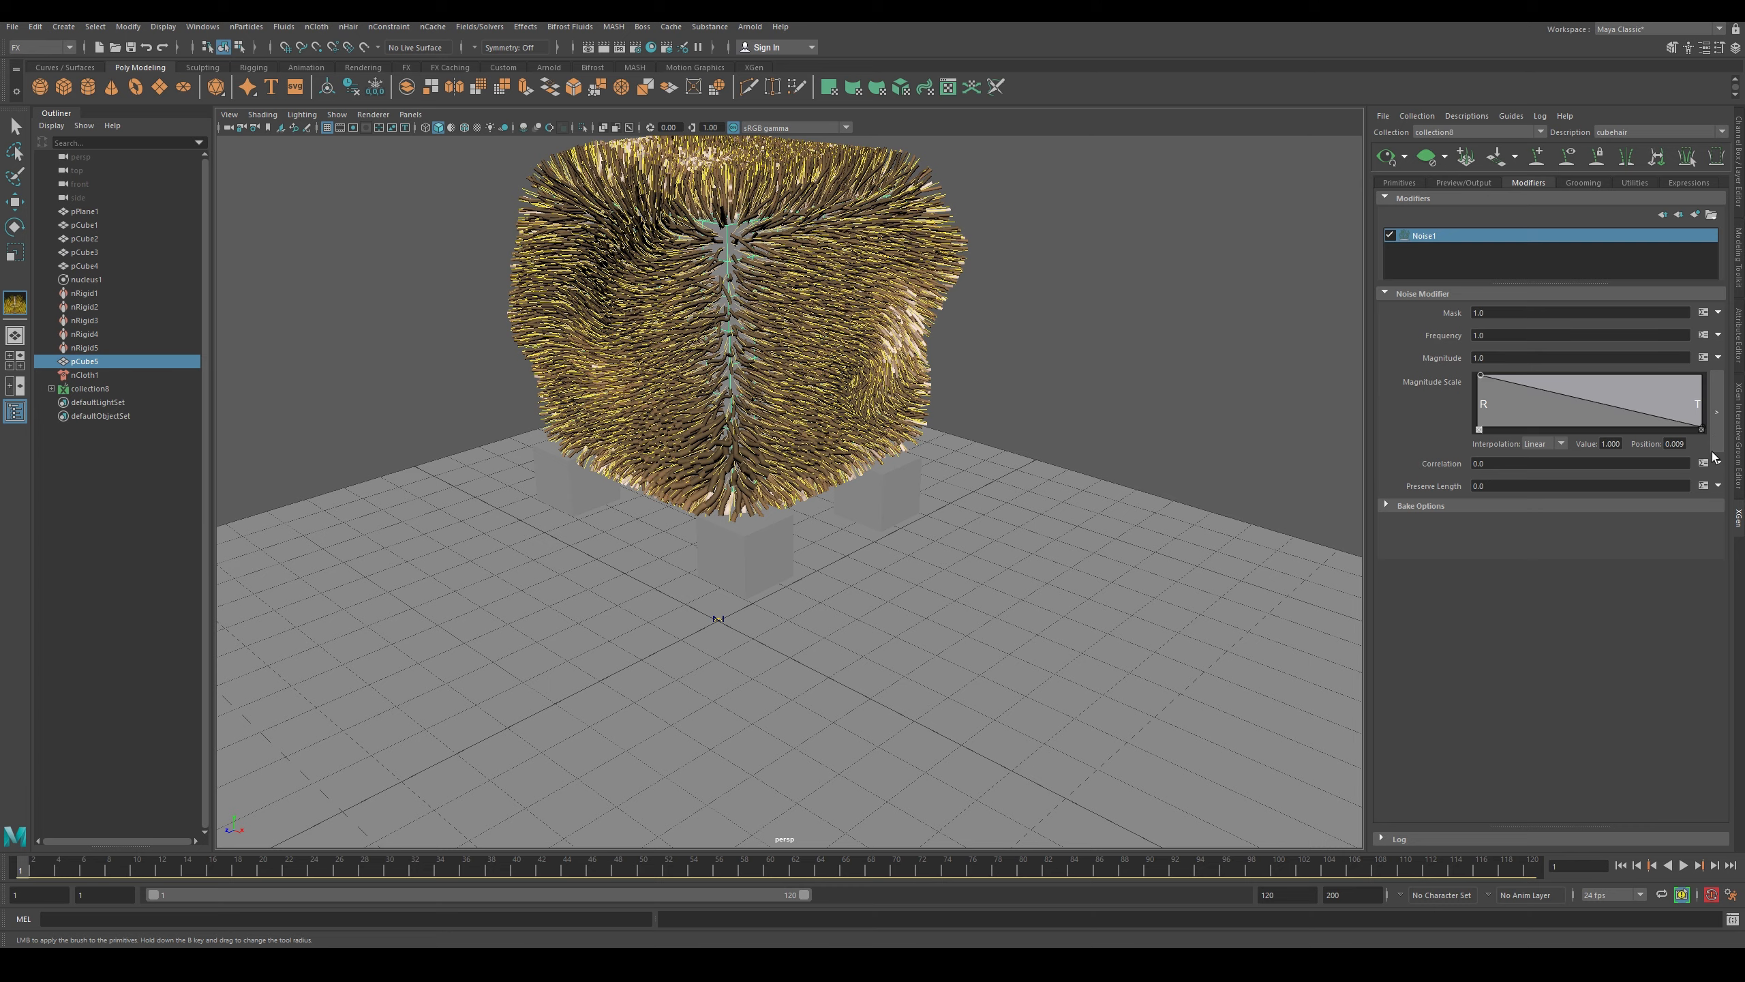
drag(1710, 438, 1711, 366)
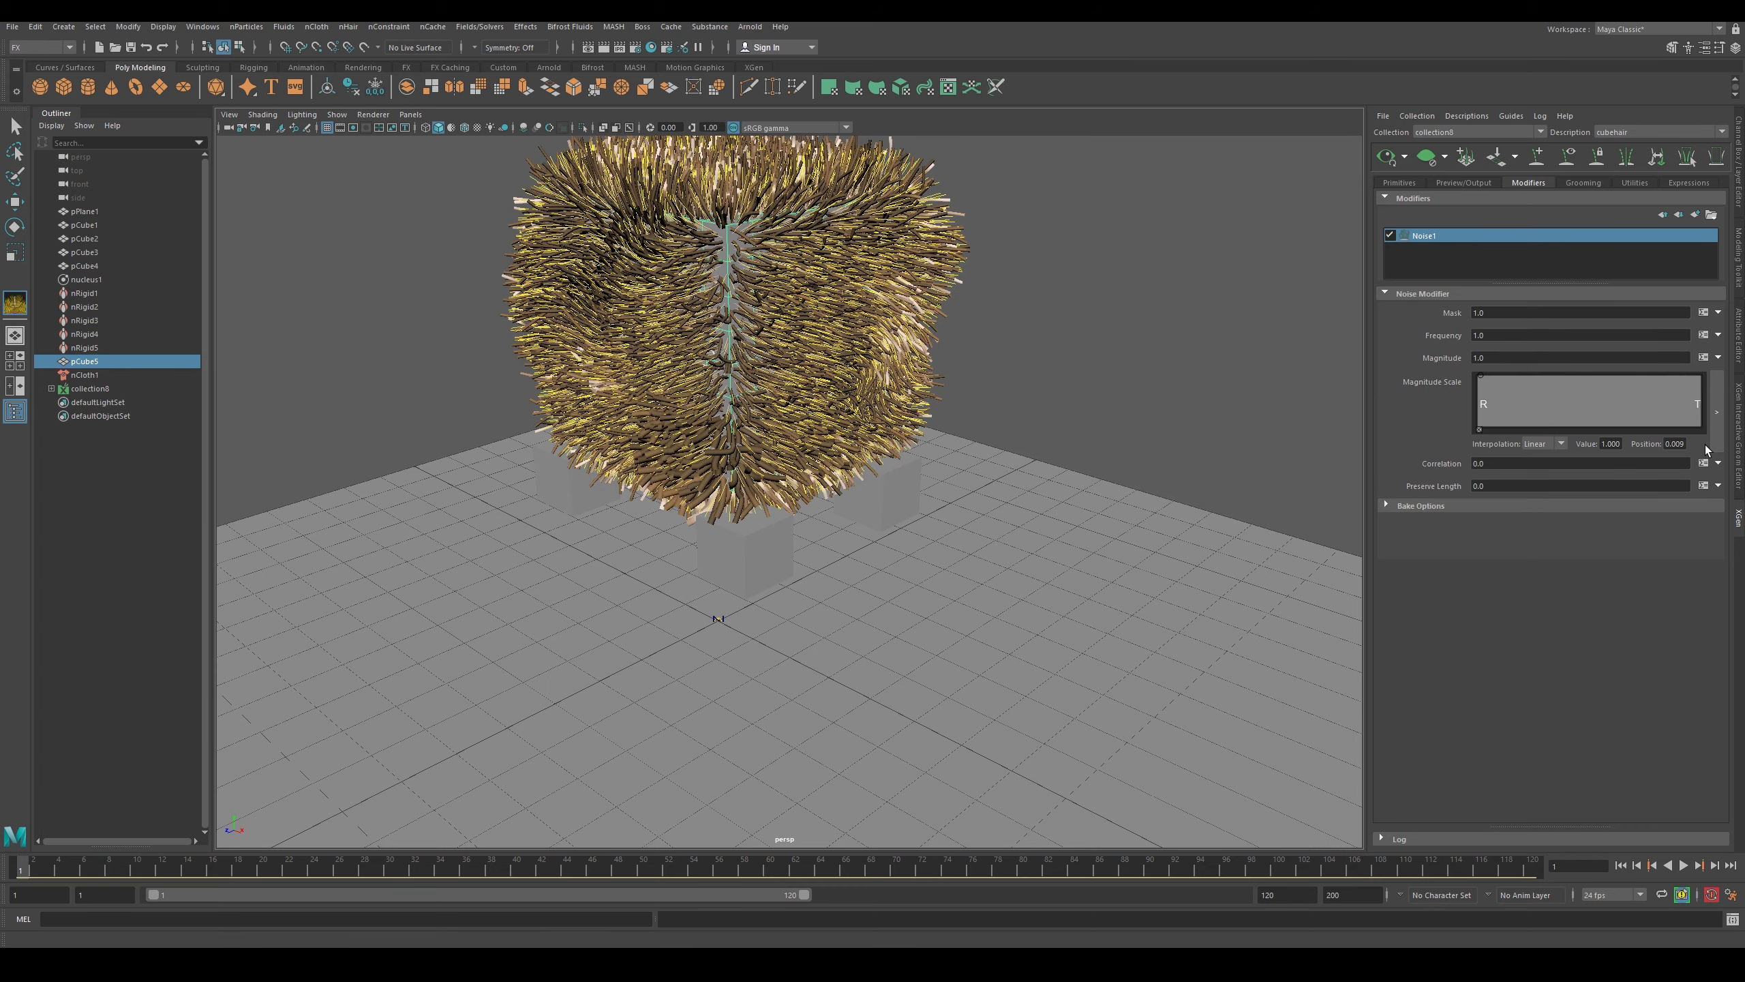
mouse_move(1561, 403)
mouse_down()
mouse_move(1538, 396)
mouse_move(1539, 414)
mouse_move(1540, 397)
mouse_up()
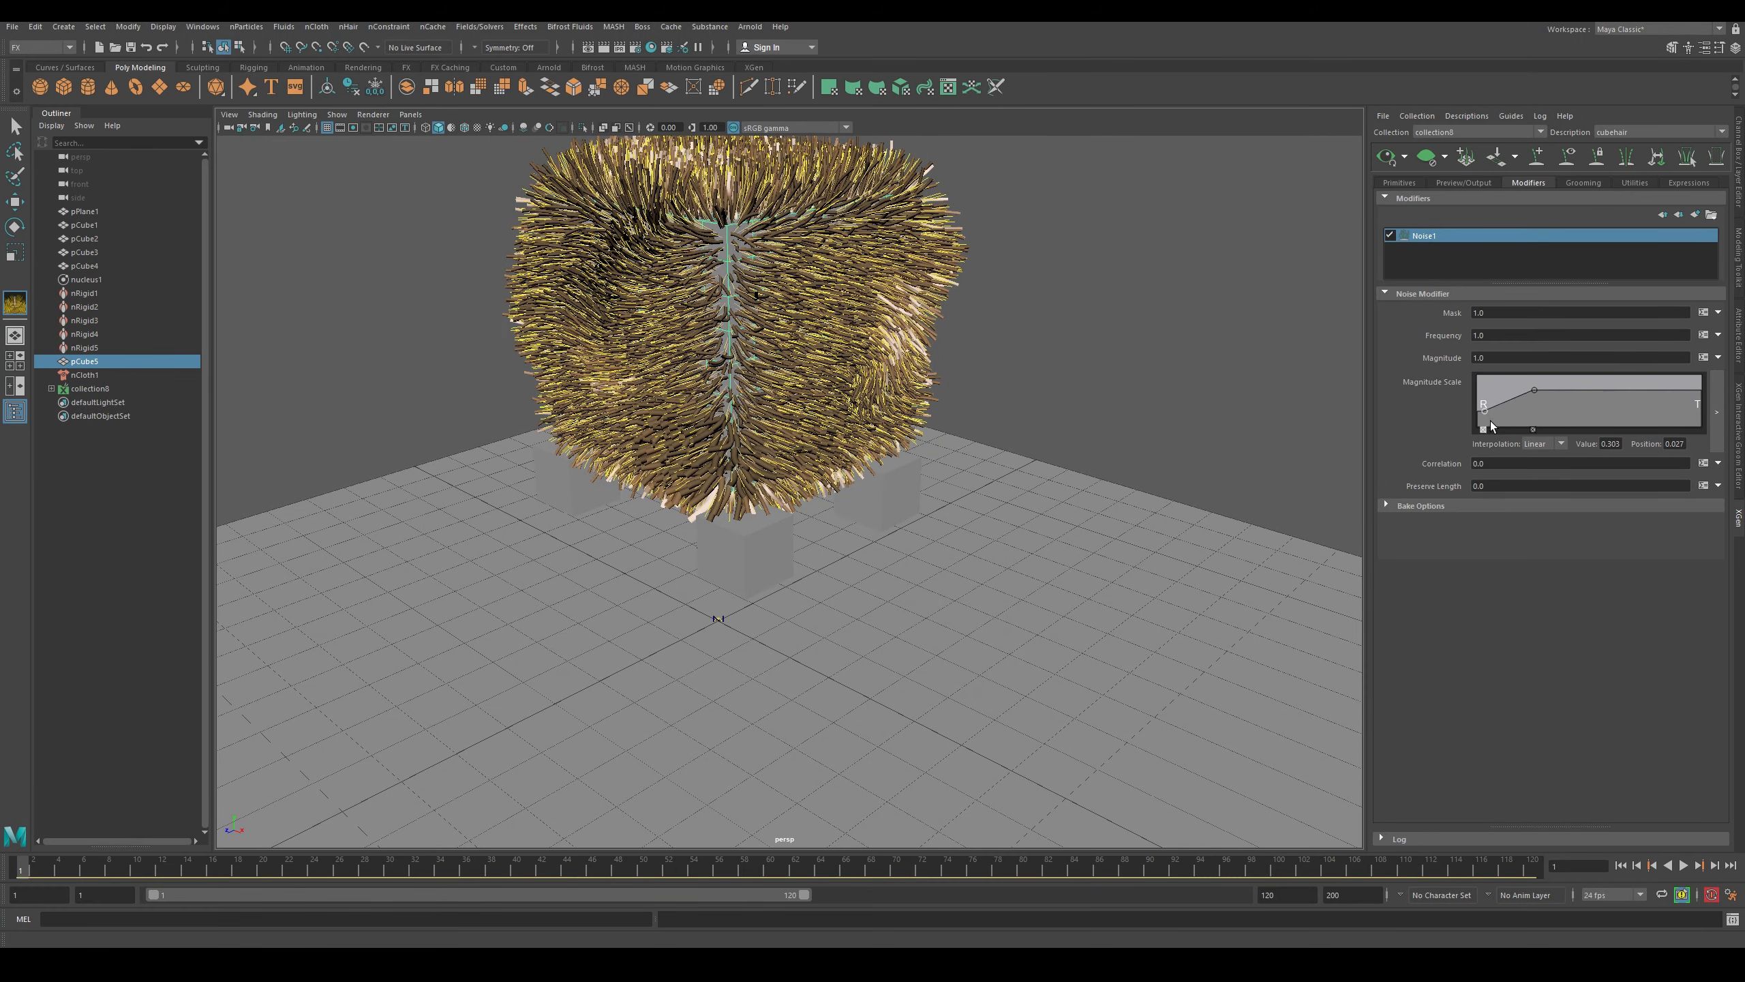
drag(1546, 397, 1641, 406)
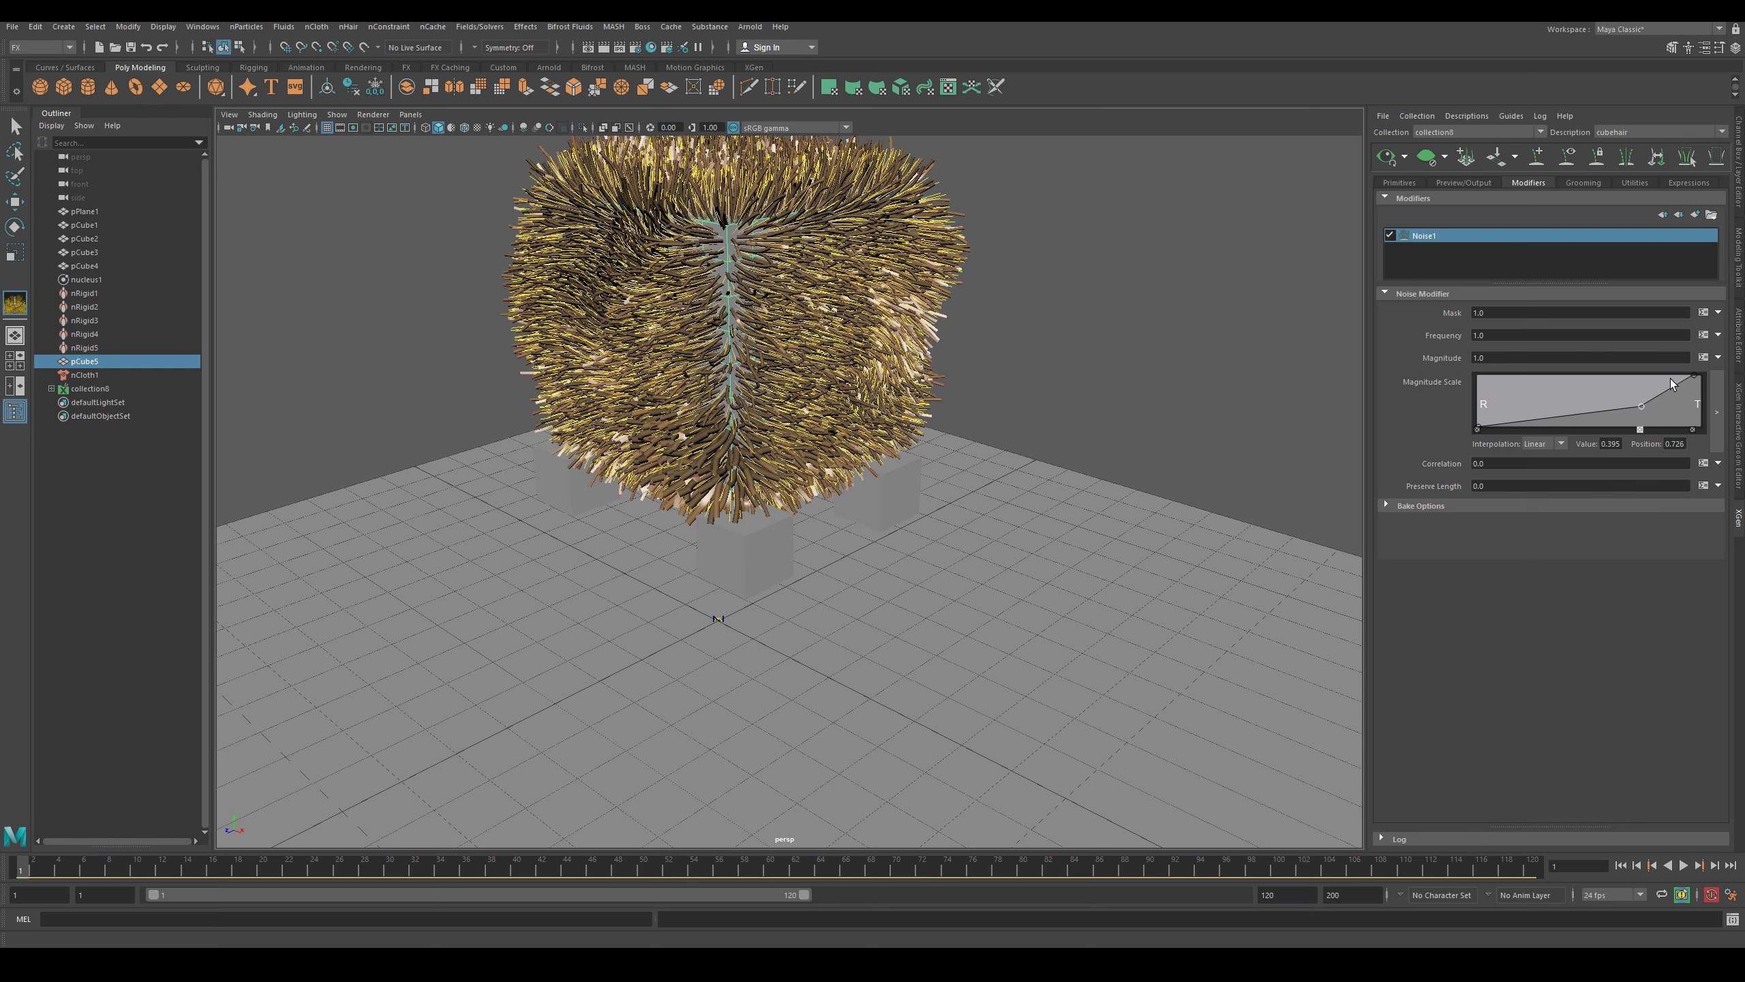
- Add an Anim Wires modifier to the cube's hair description
click(1694, 215)
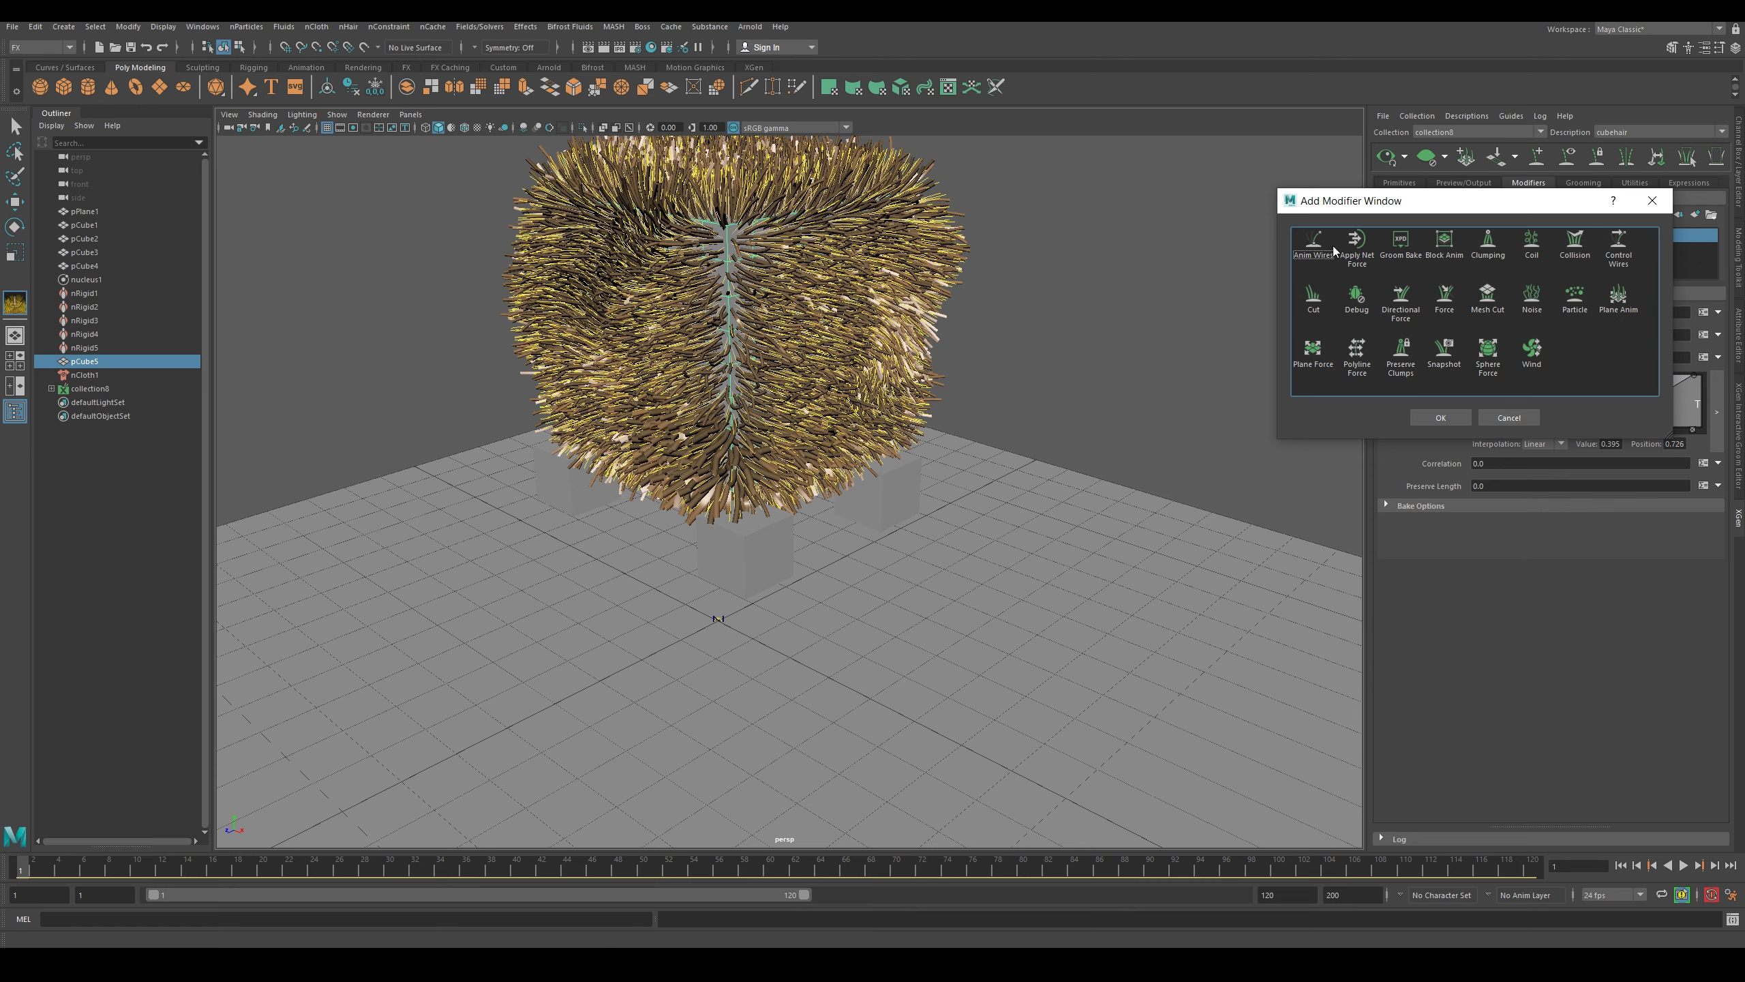
click(1311, 253)
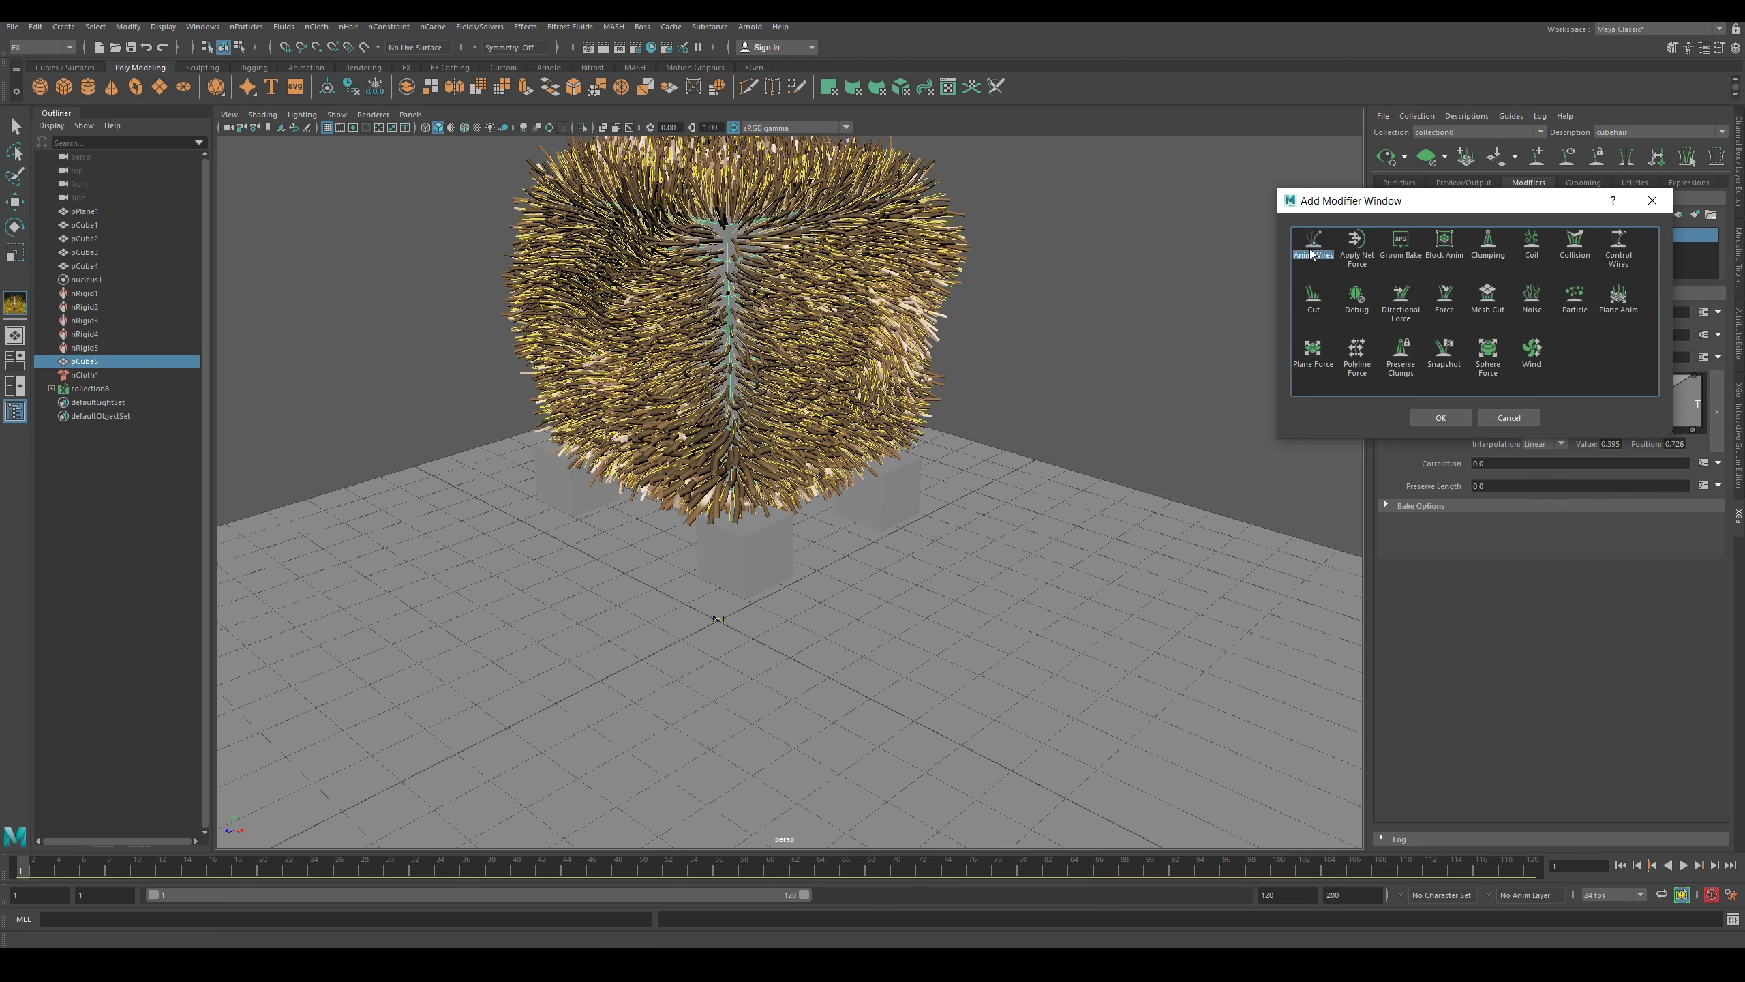
click(1442, 416)
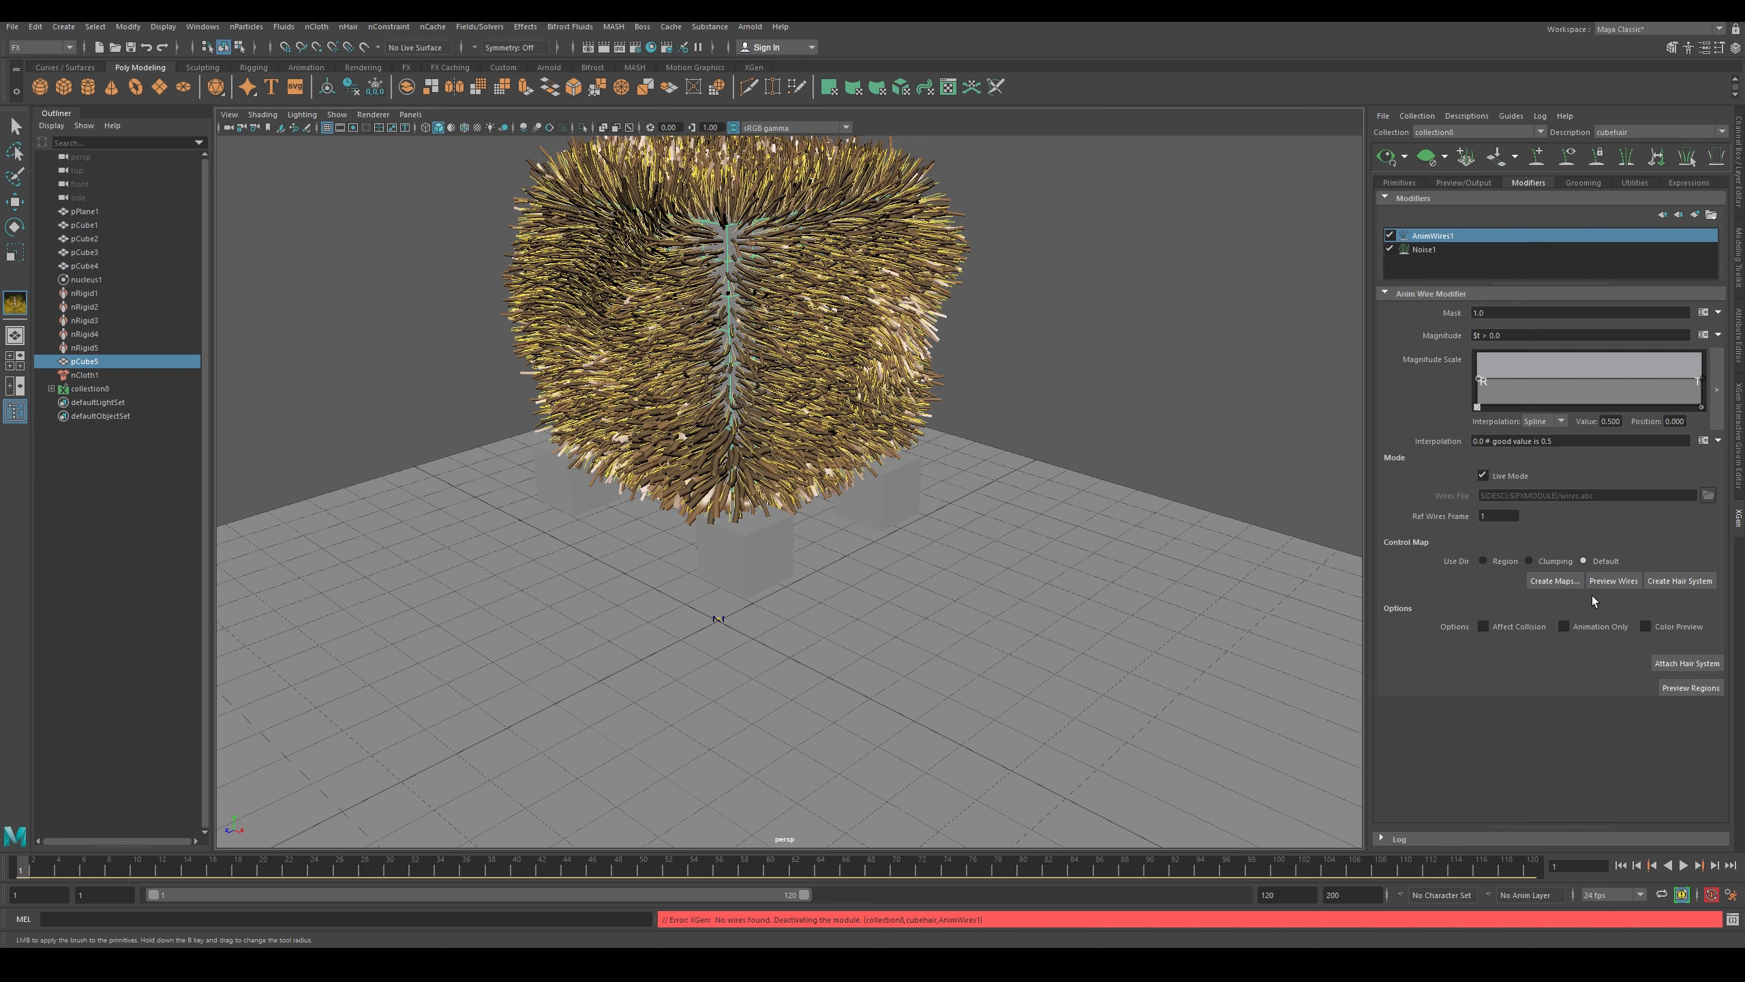
- Generate the control points for the Anim Wires modifier and create its control maps with the default settings
click(1555, 581)
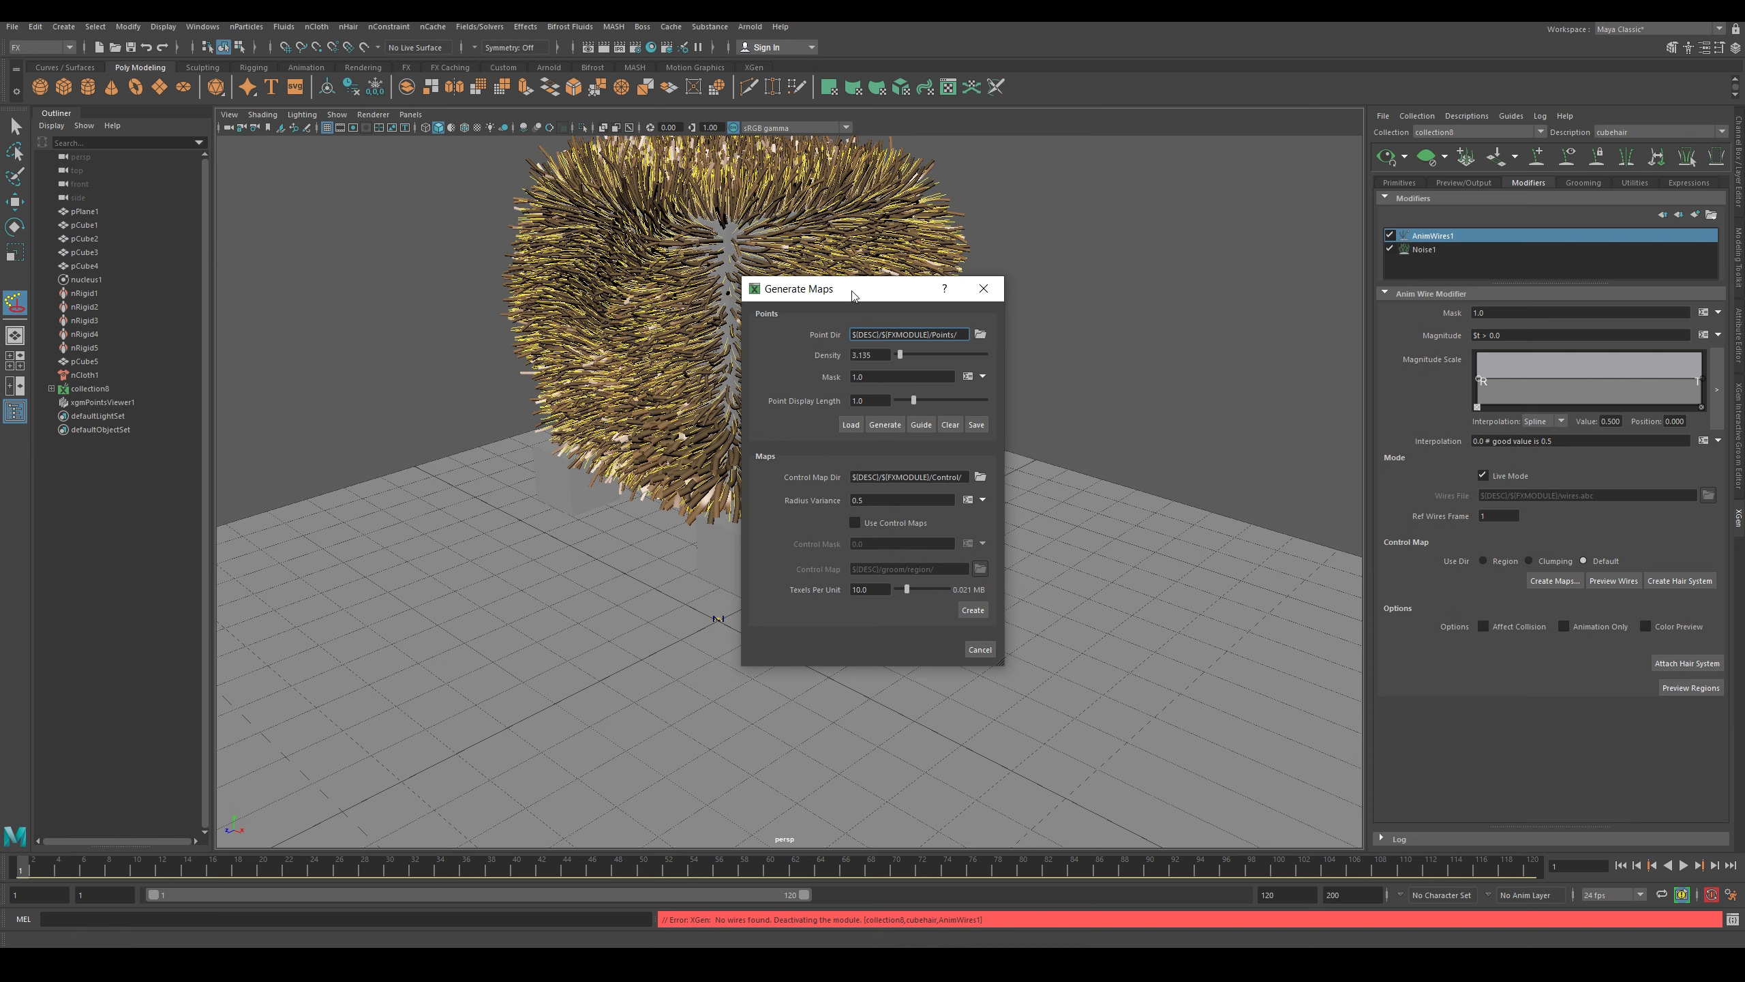
drag(854, 294, 1089, 273)
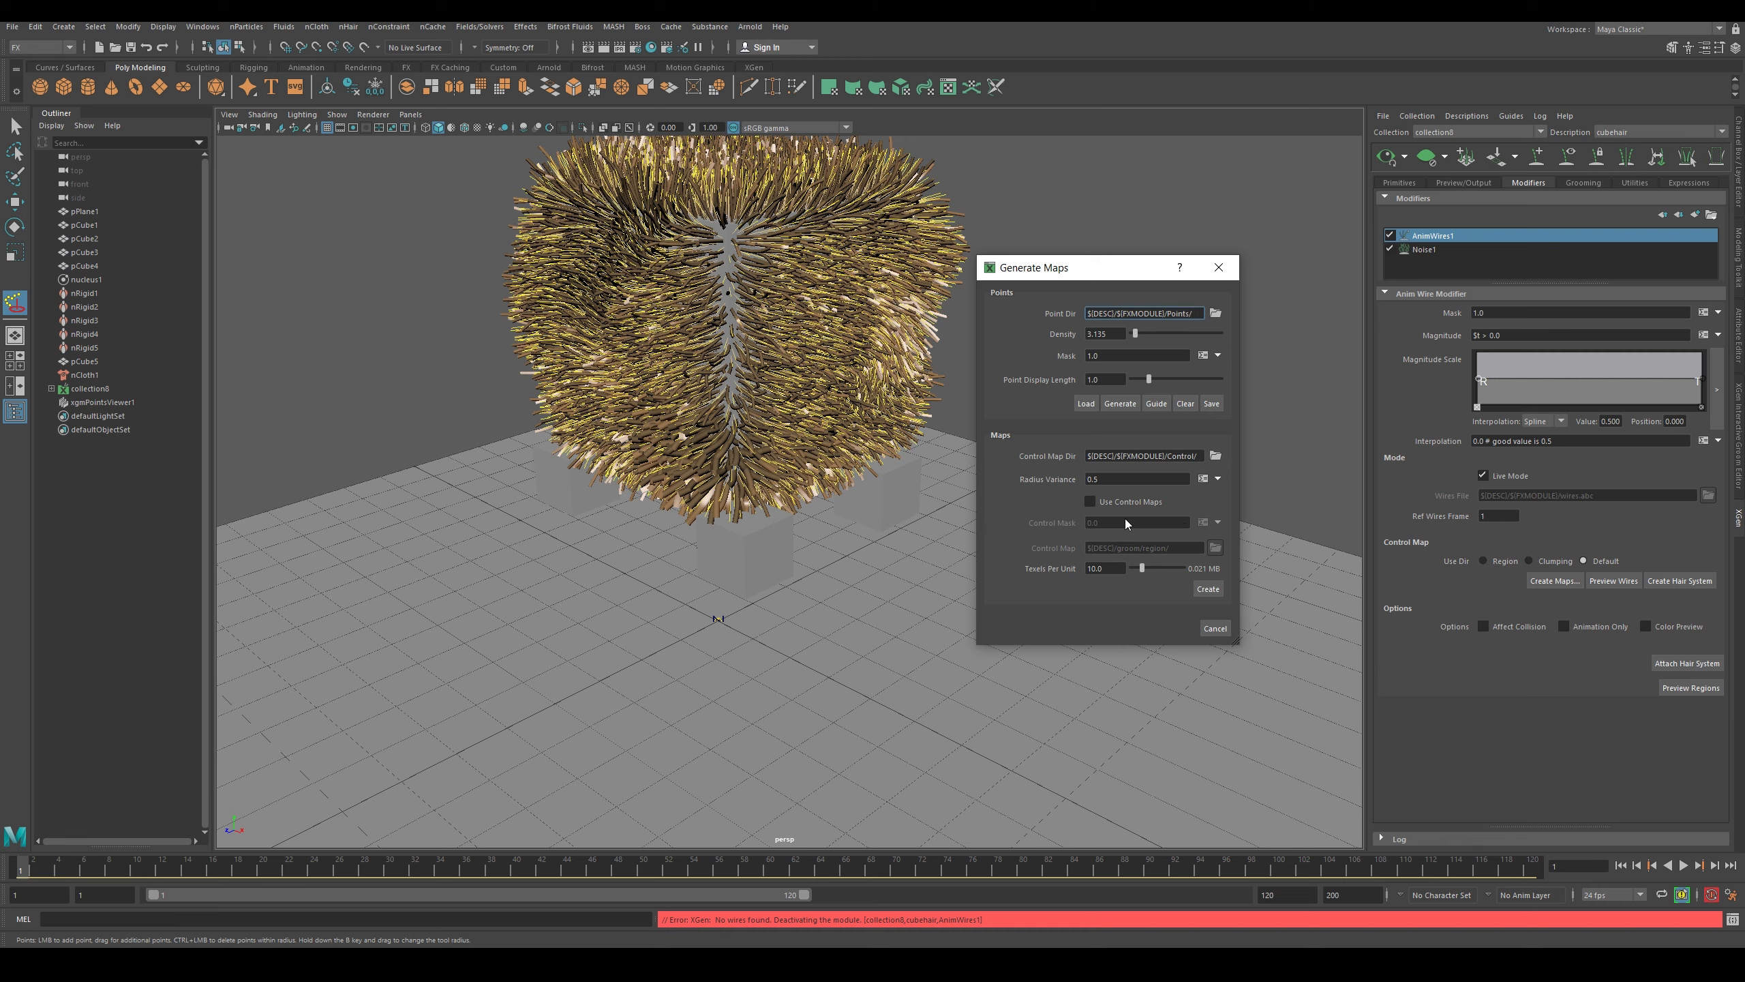
click(1116, 405)
click(1196, 589)
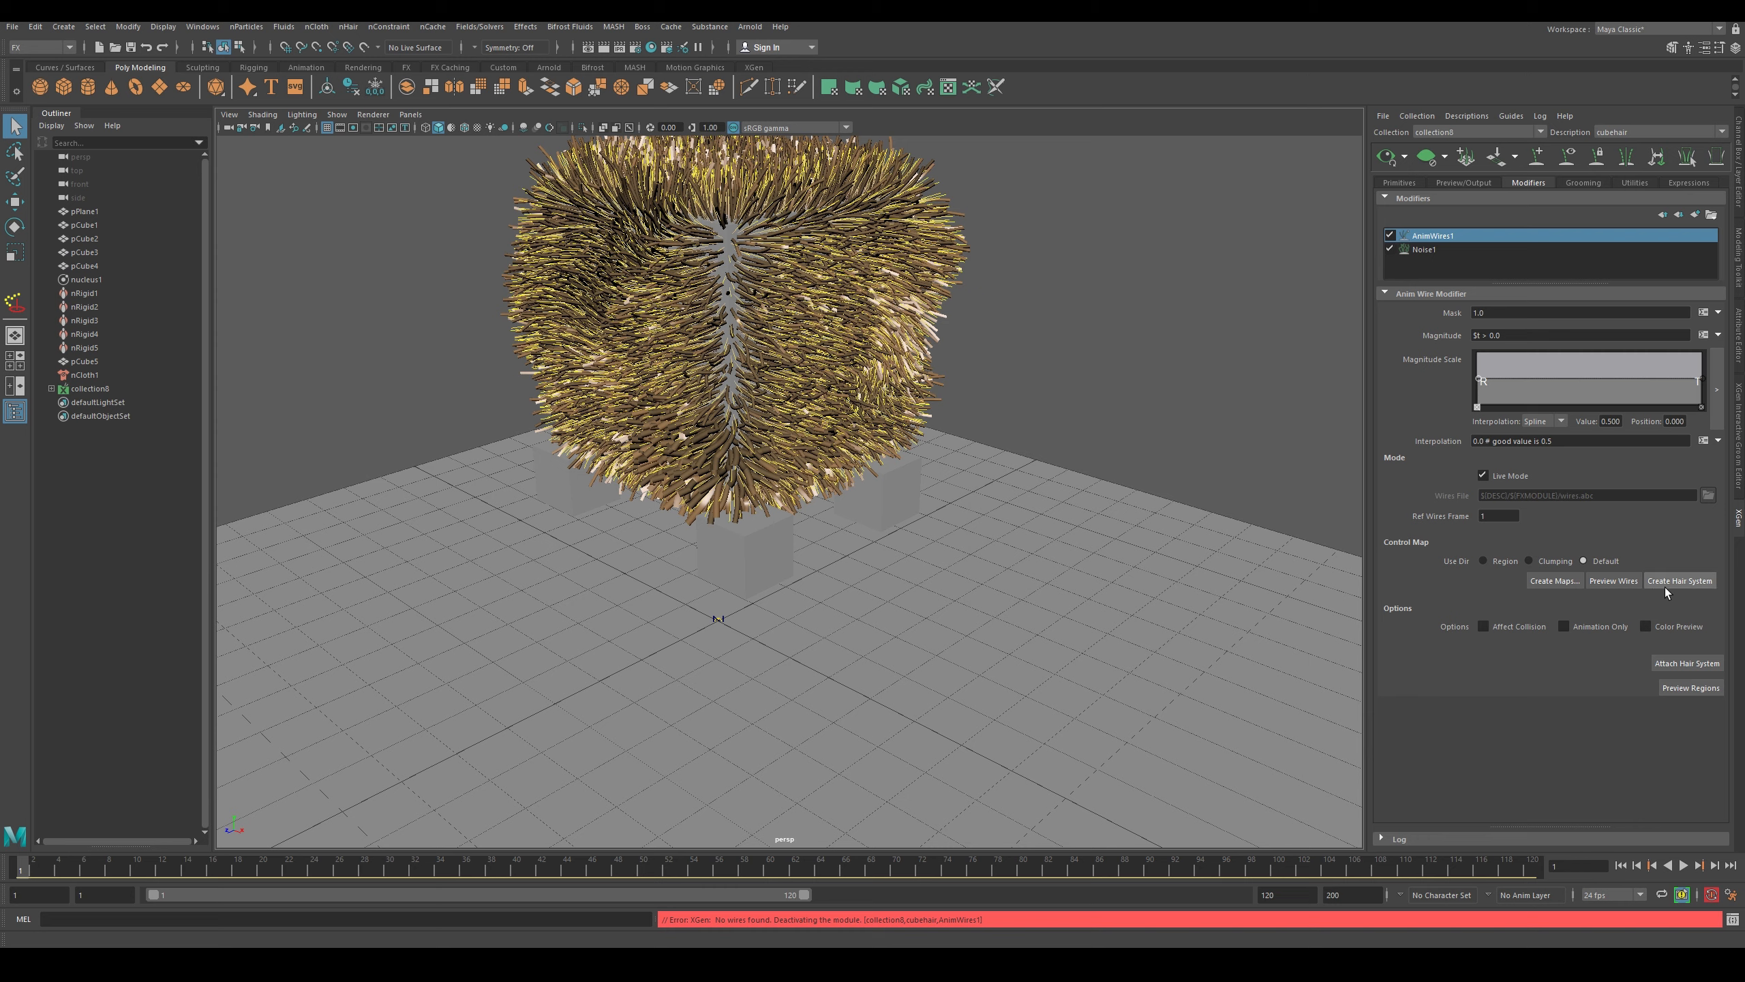
- Create a hair system from the Anim Wires curves, making them dynamic with NURBS curves output and mesh collision
click(1694, 590)
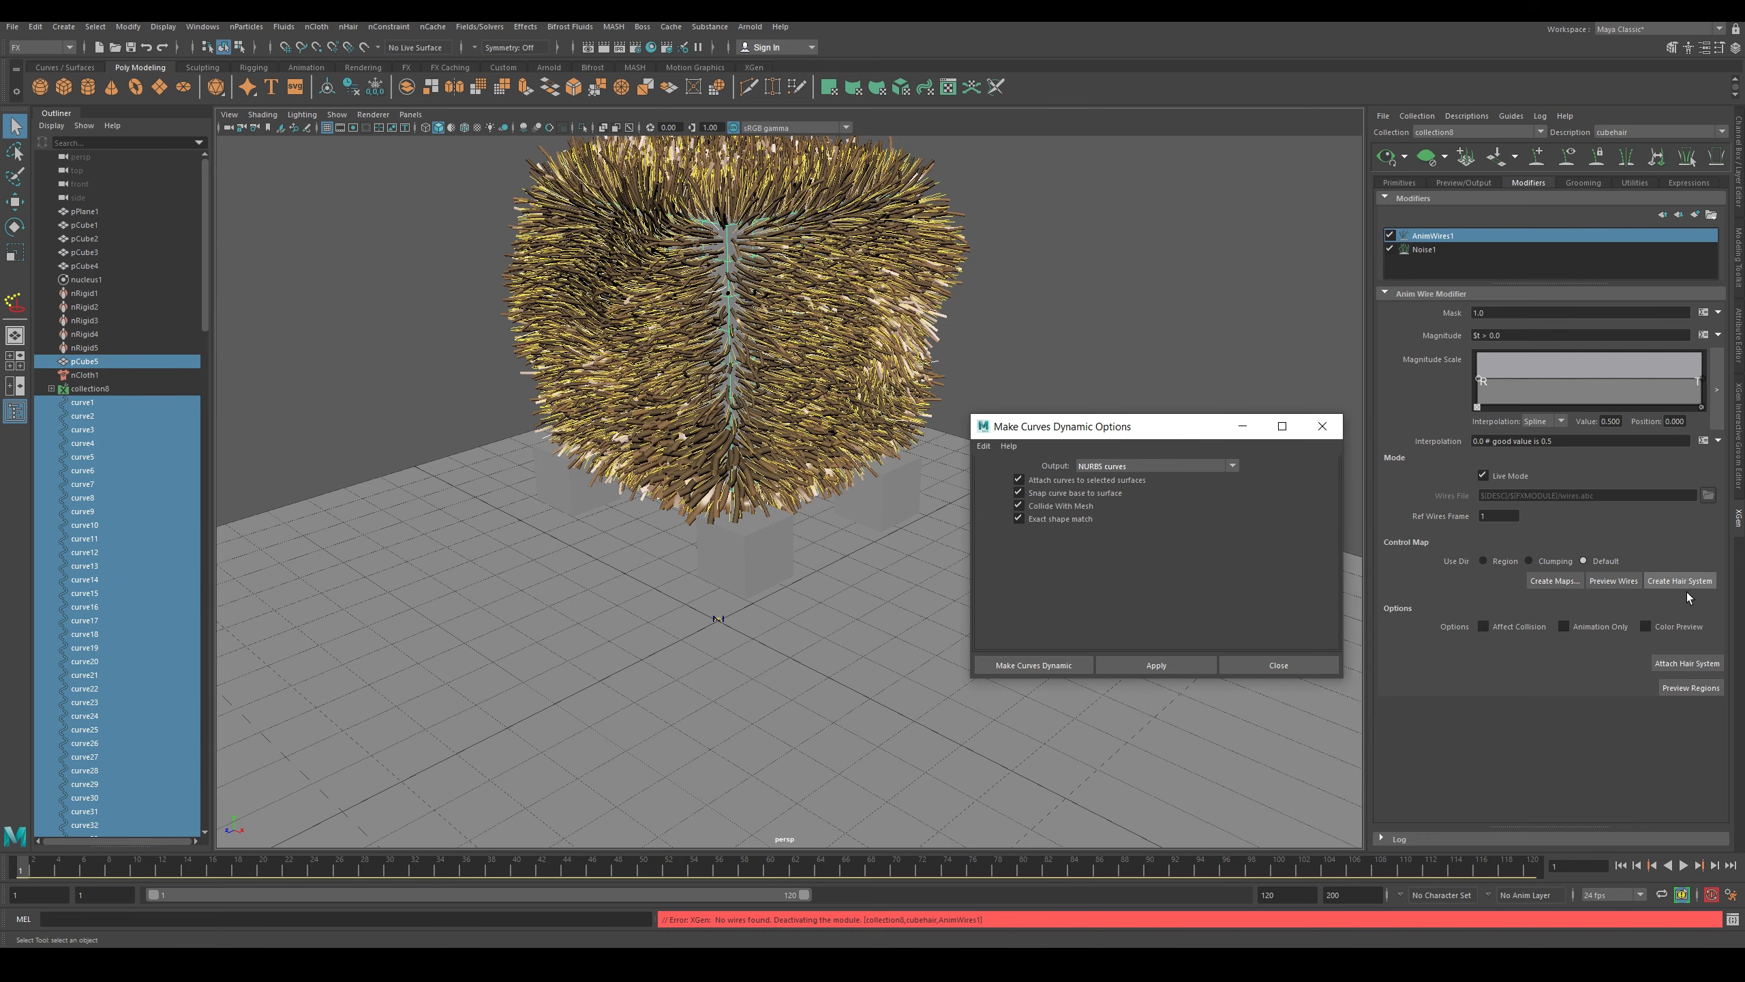
scroll(122, 578, down, 15)
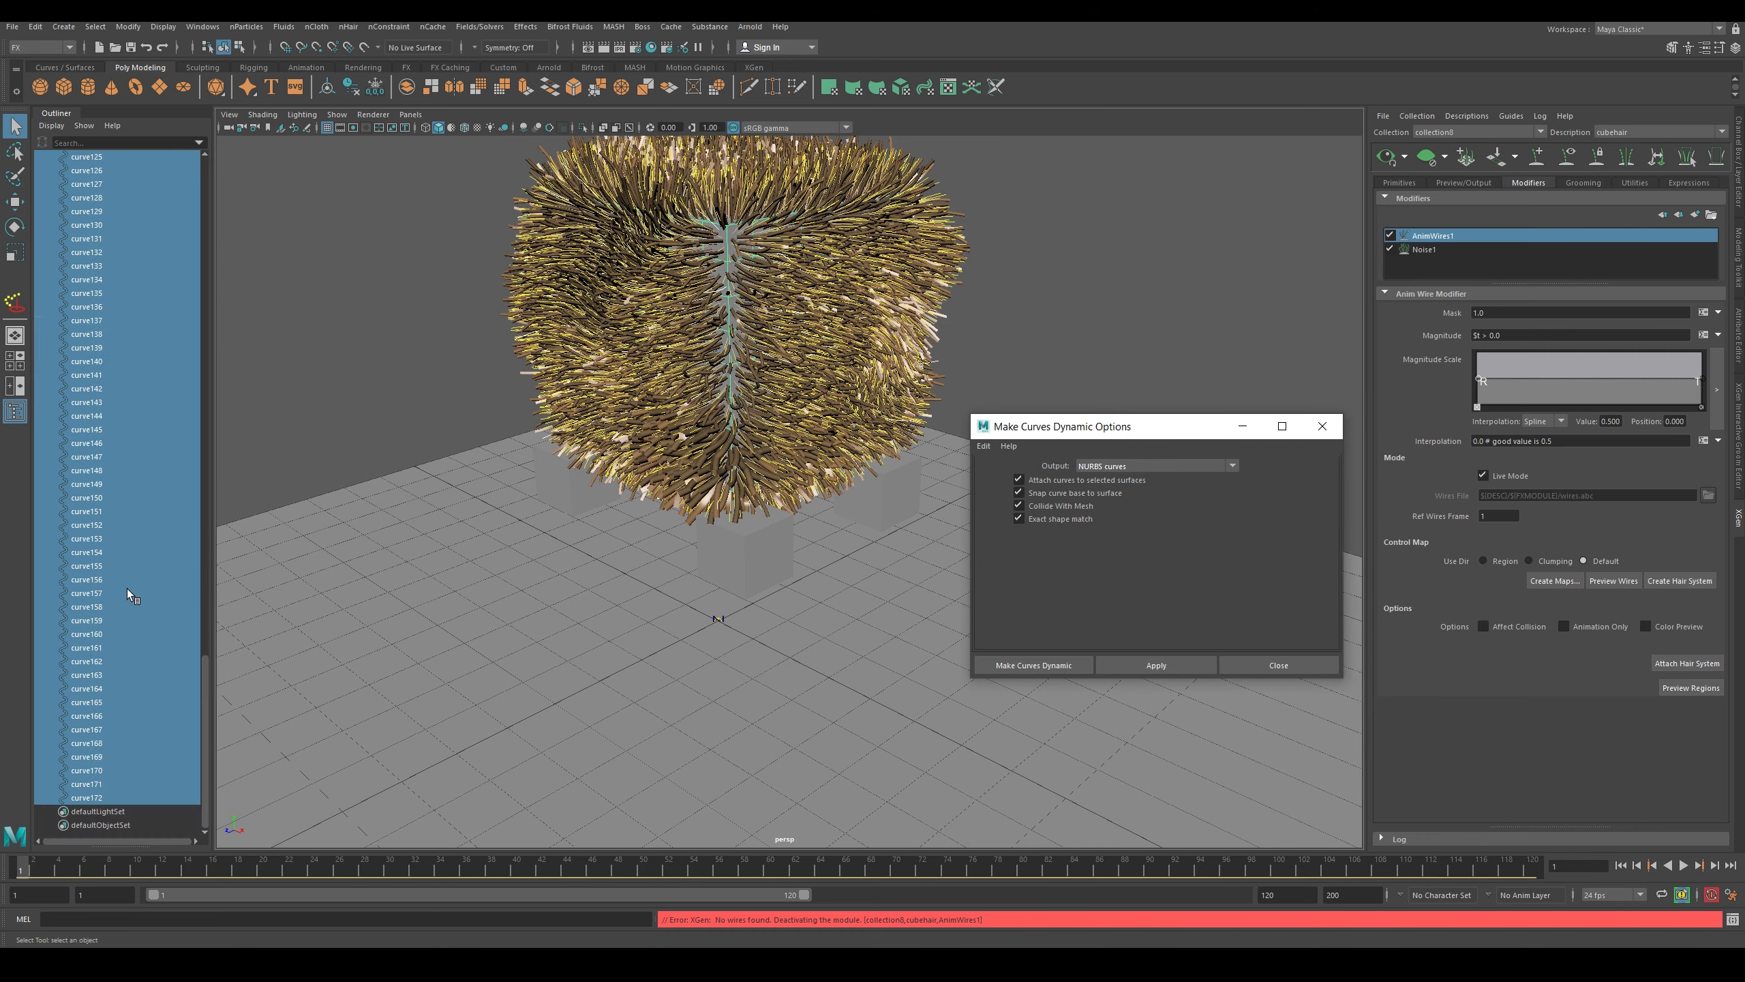
scroll(118, 585, up, 15)
scroll(115, 575, down, 15)
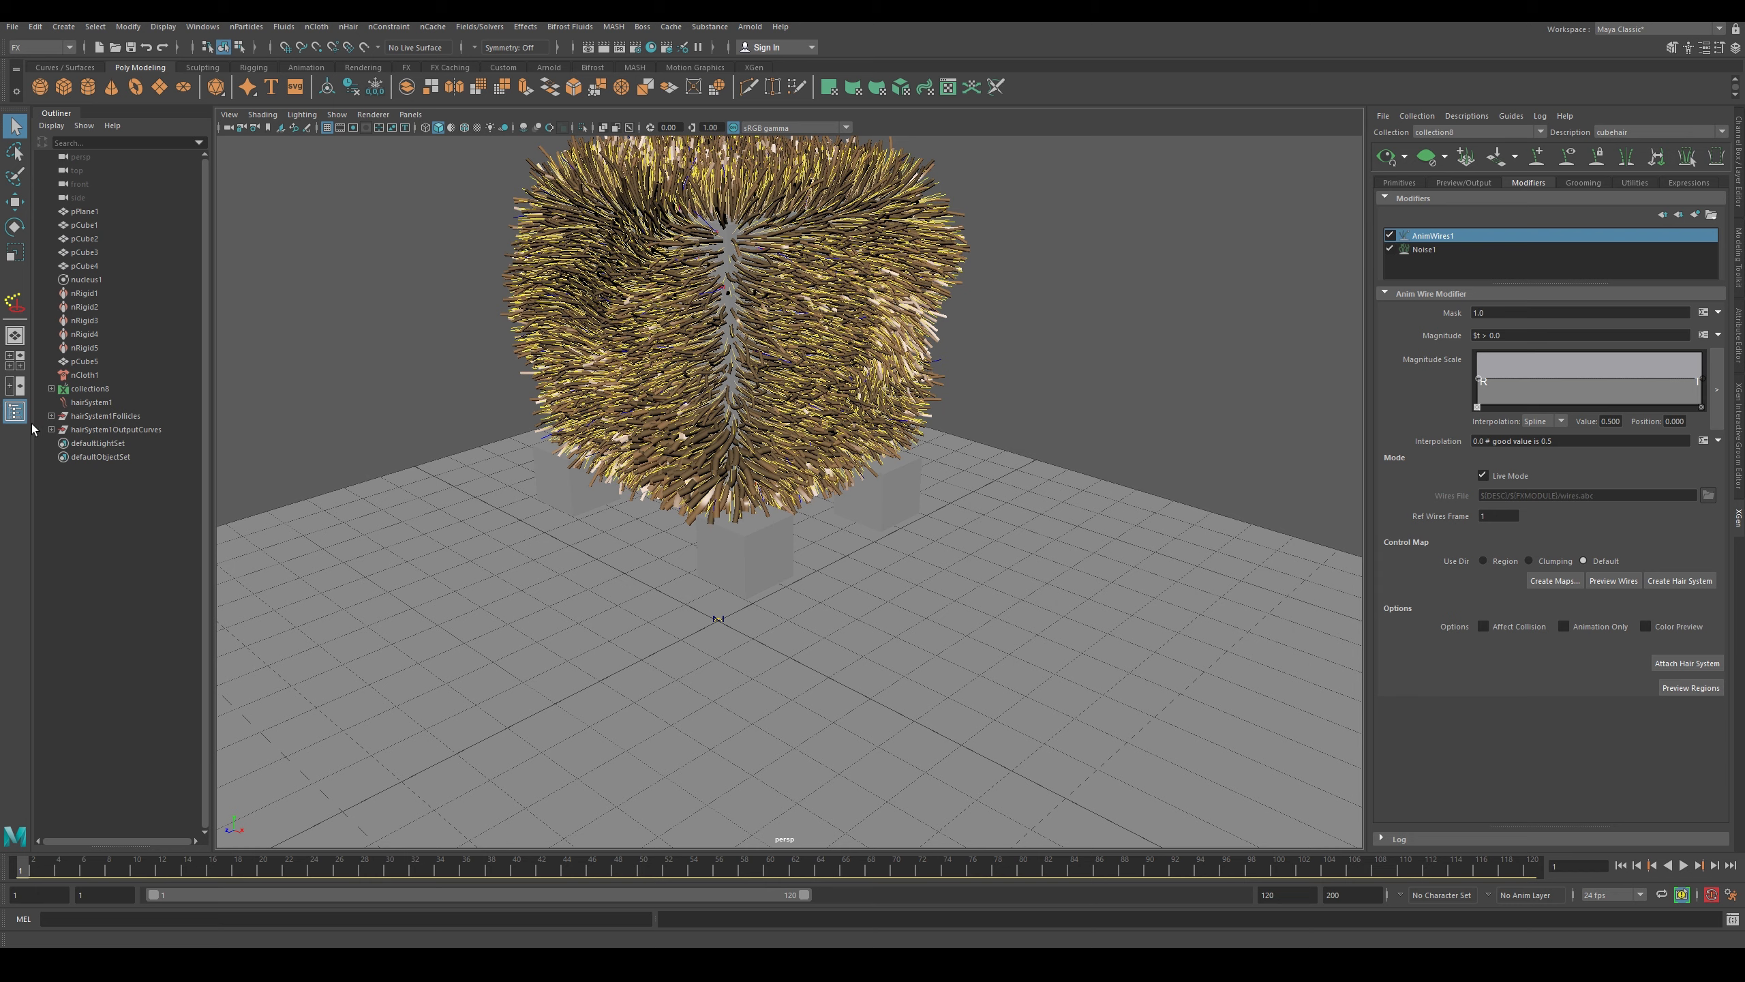
- Hide the XGen hair collection to expose the dynamic curves and play the simulation
click(89, 389)
key(ctrl+h)
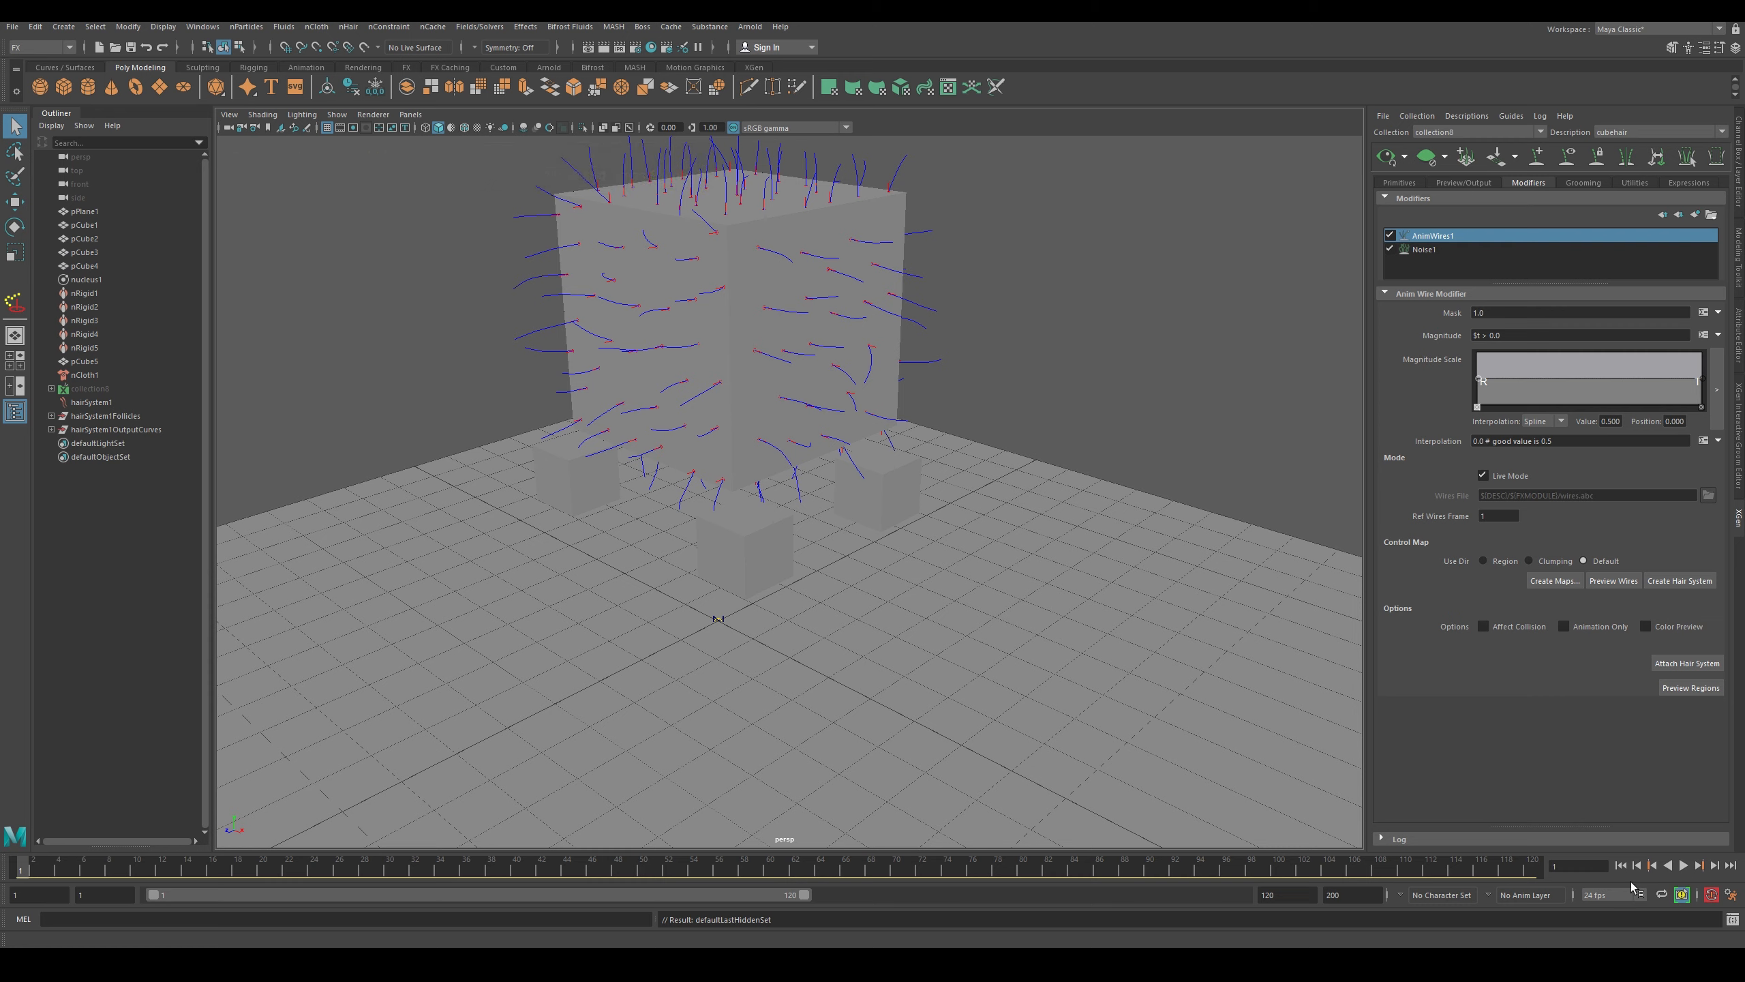
click(1683, 866)
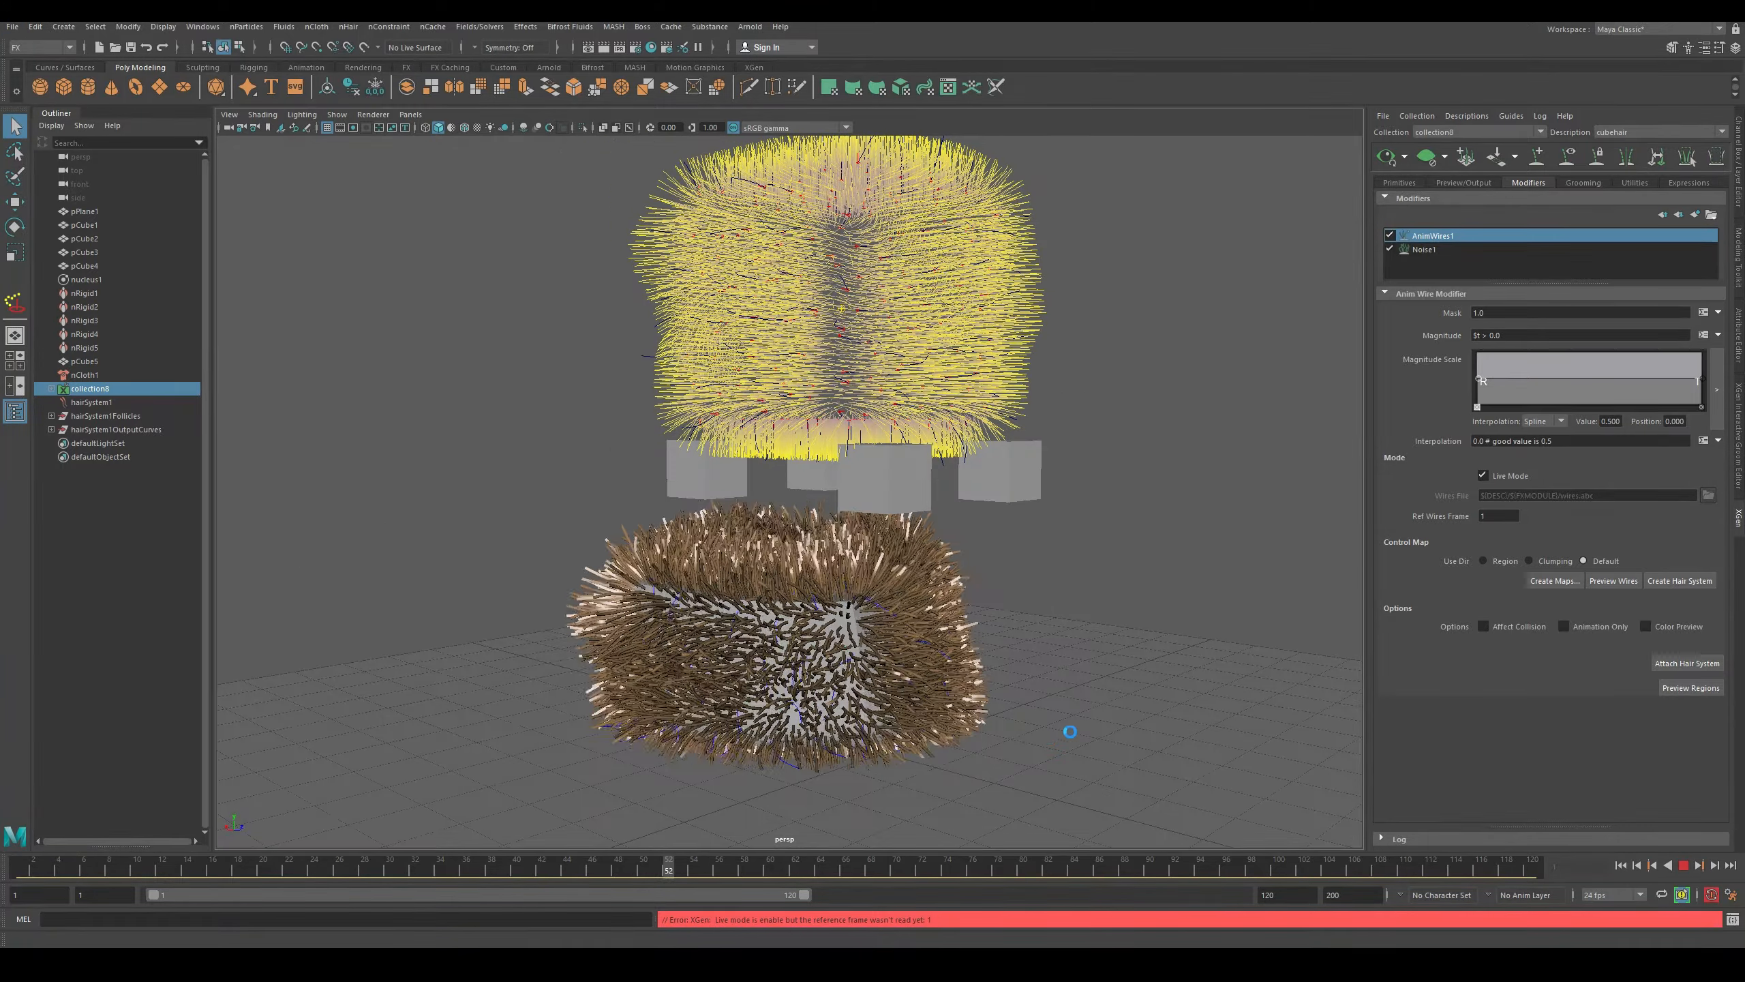
- Set the renderer in the cube hair description's output settings to Arnold Renderer
alt+drag(1113, 706, 1038, 818)
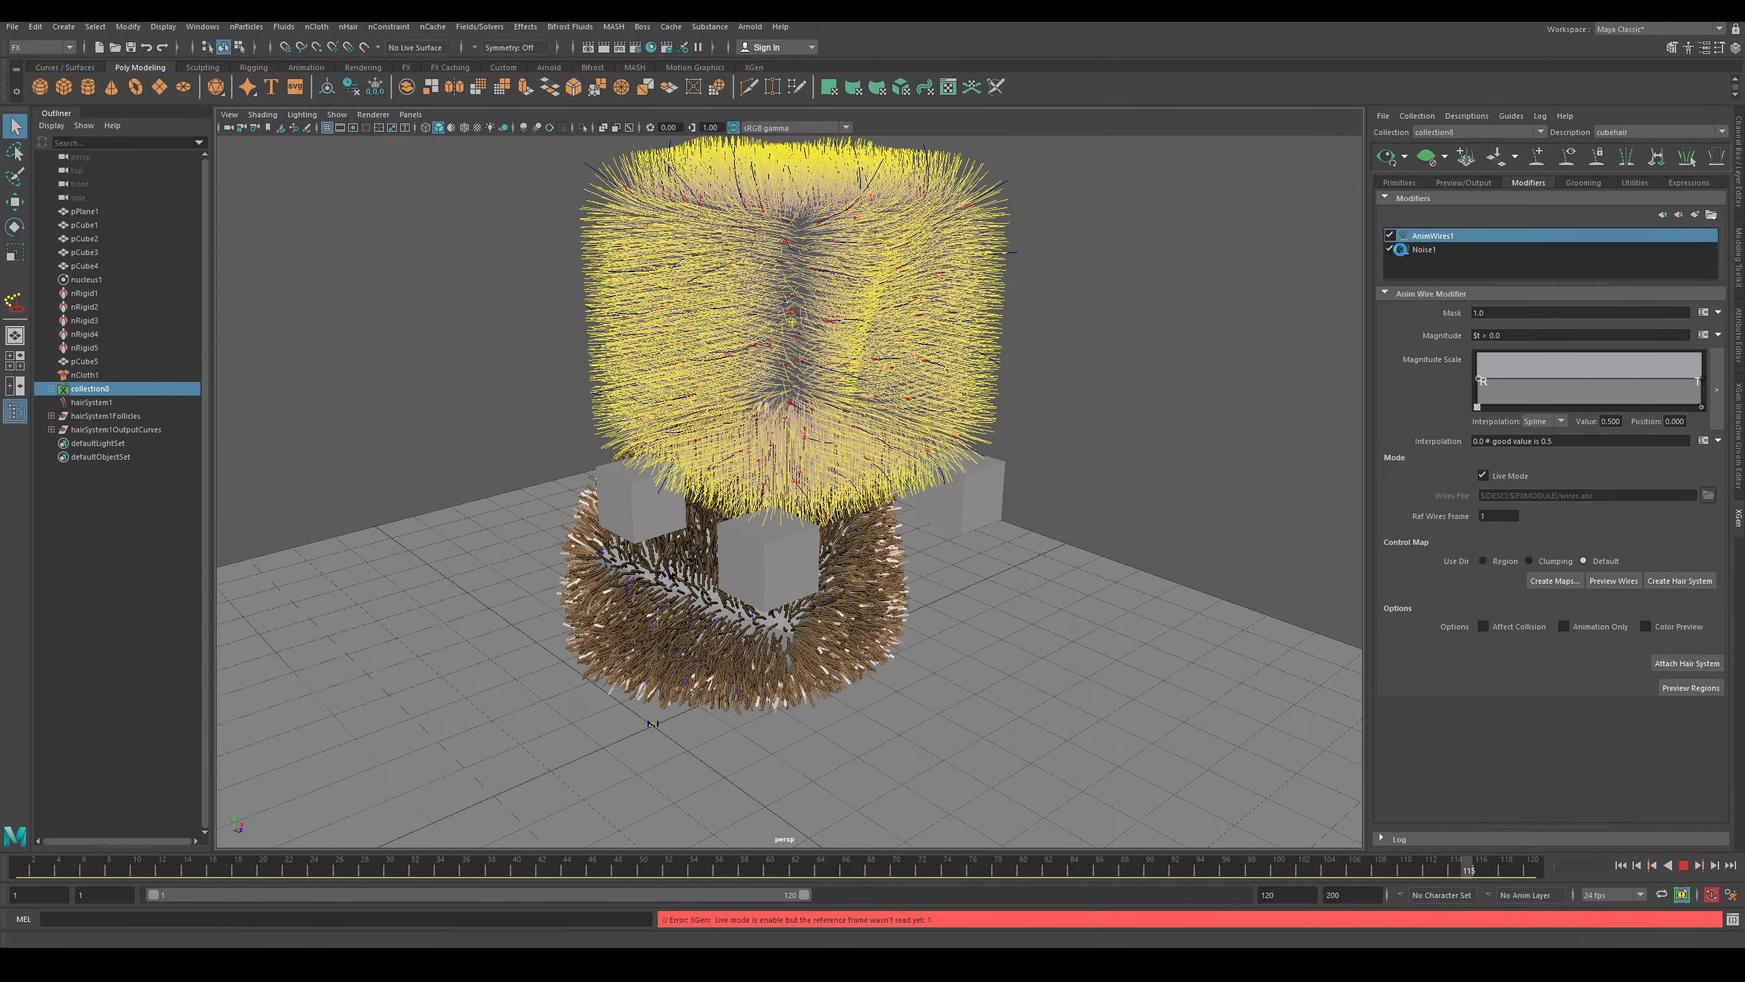
click(1399, 182)
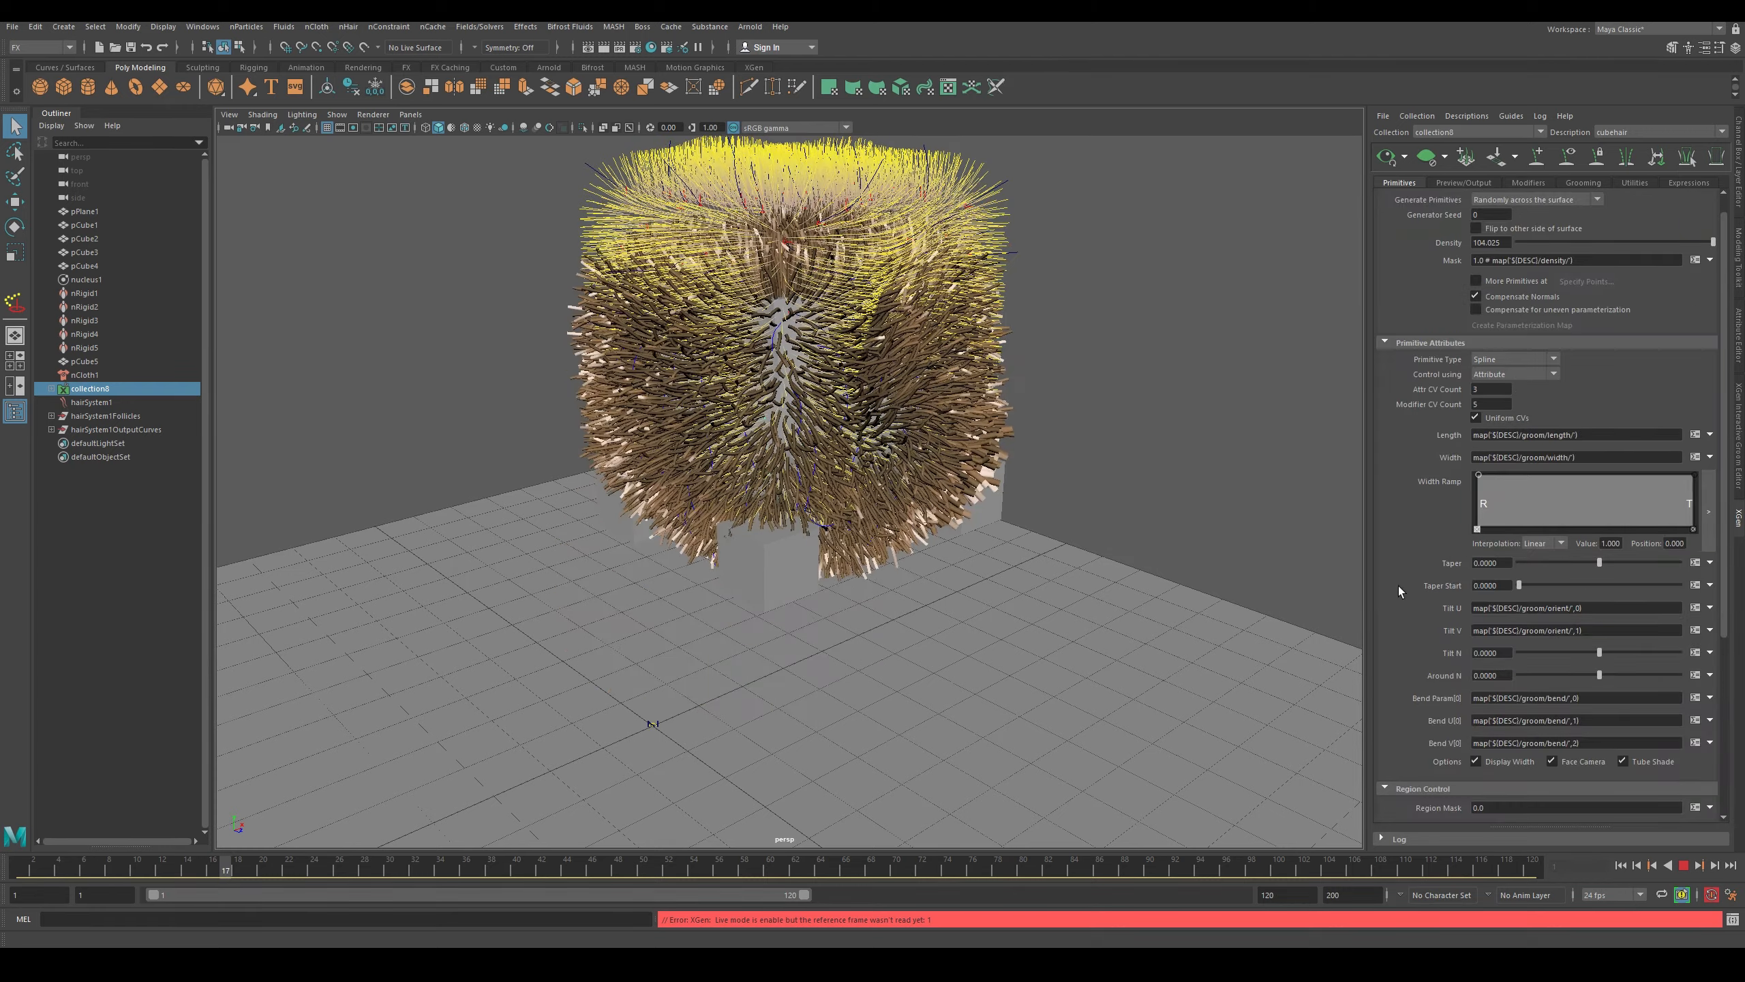
scroll(1457, 647, down, 5)
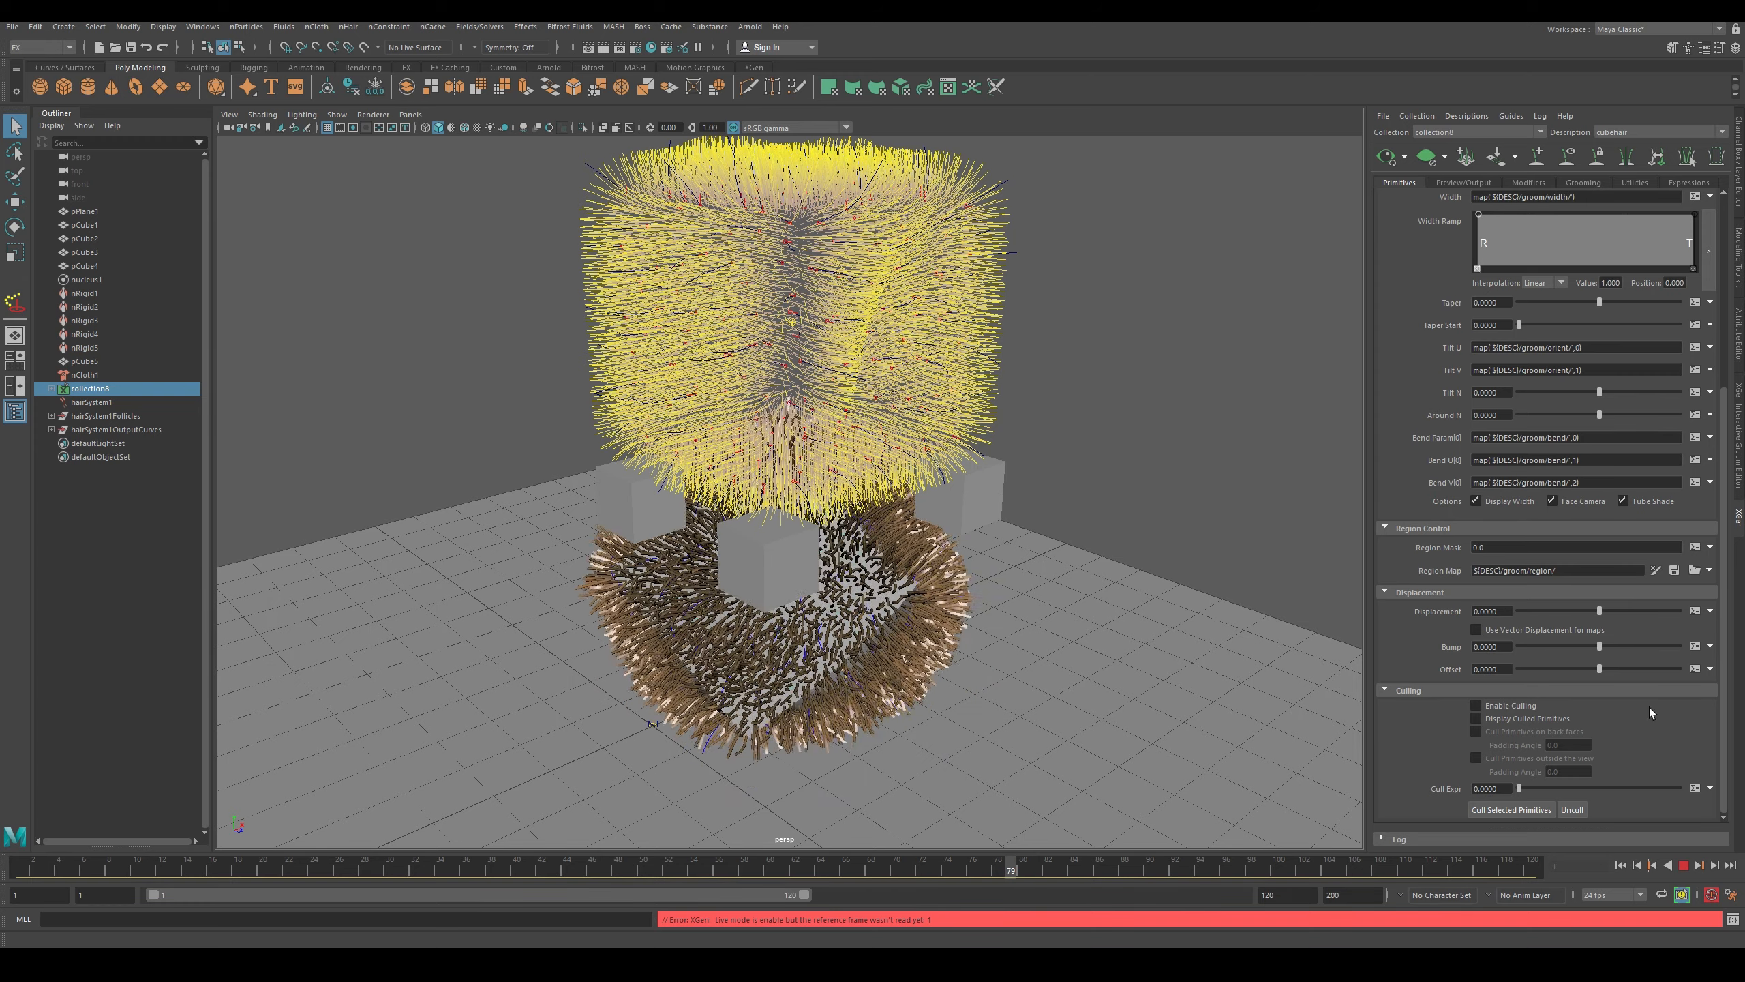
click(1460, 182)
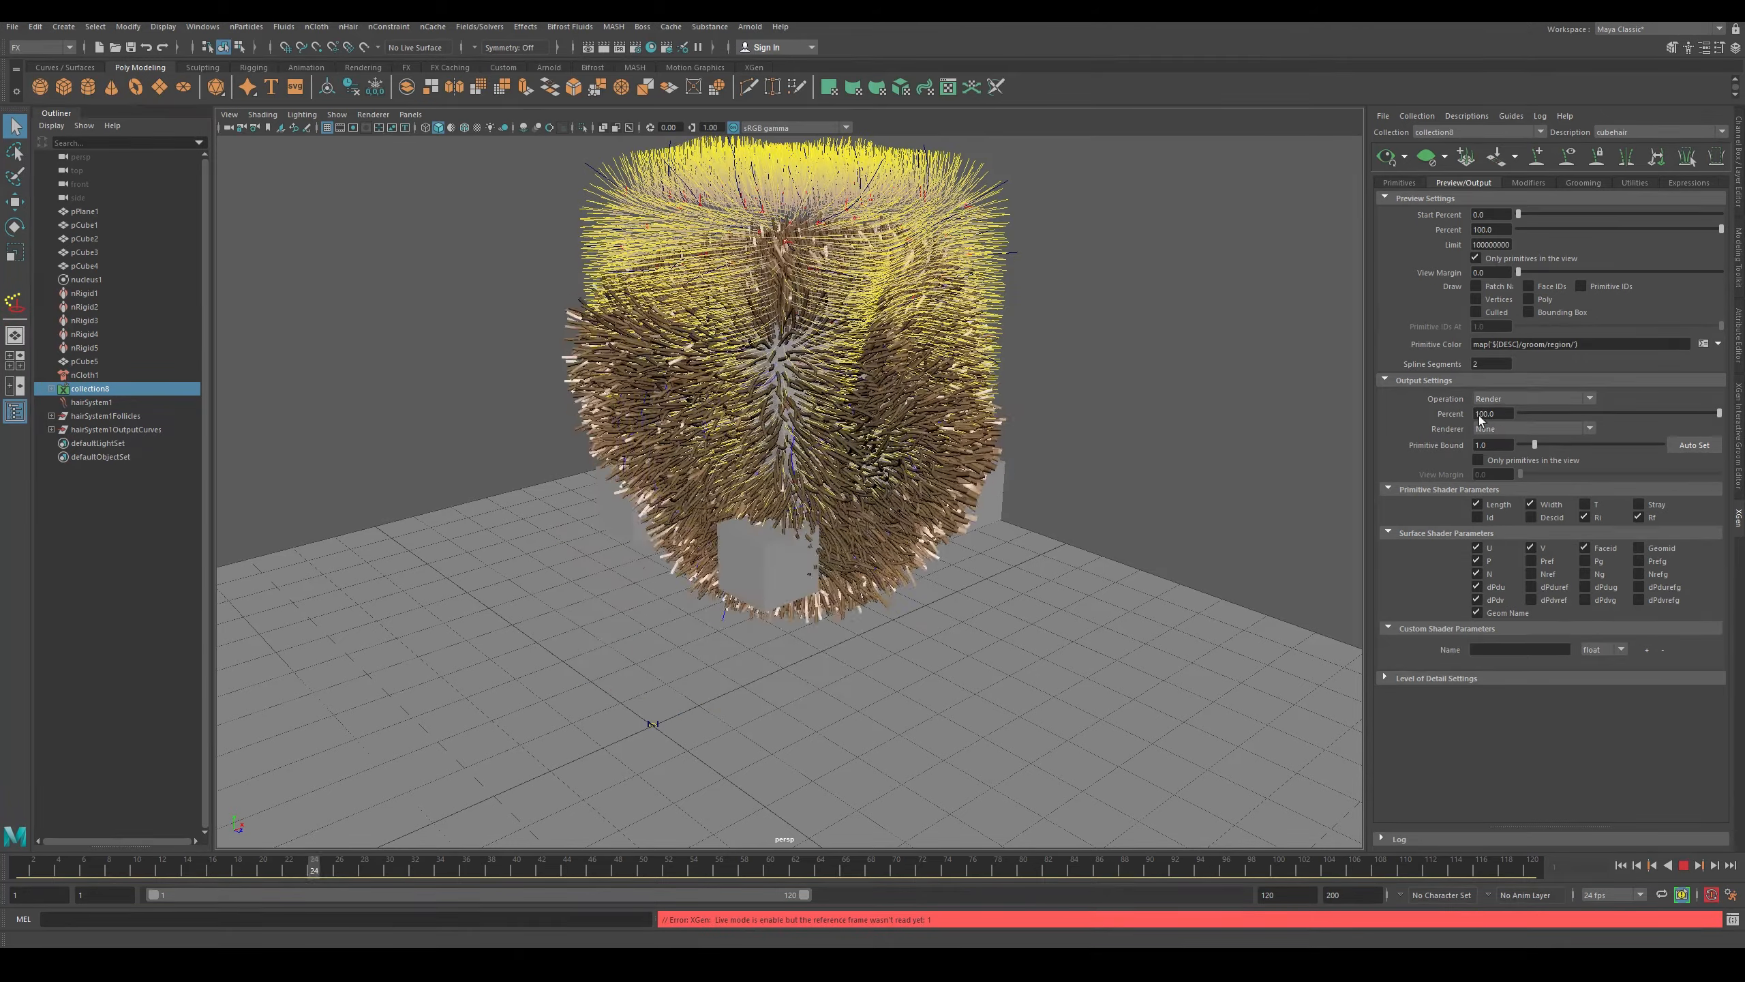
click(1505, 428)
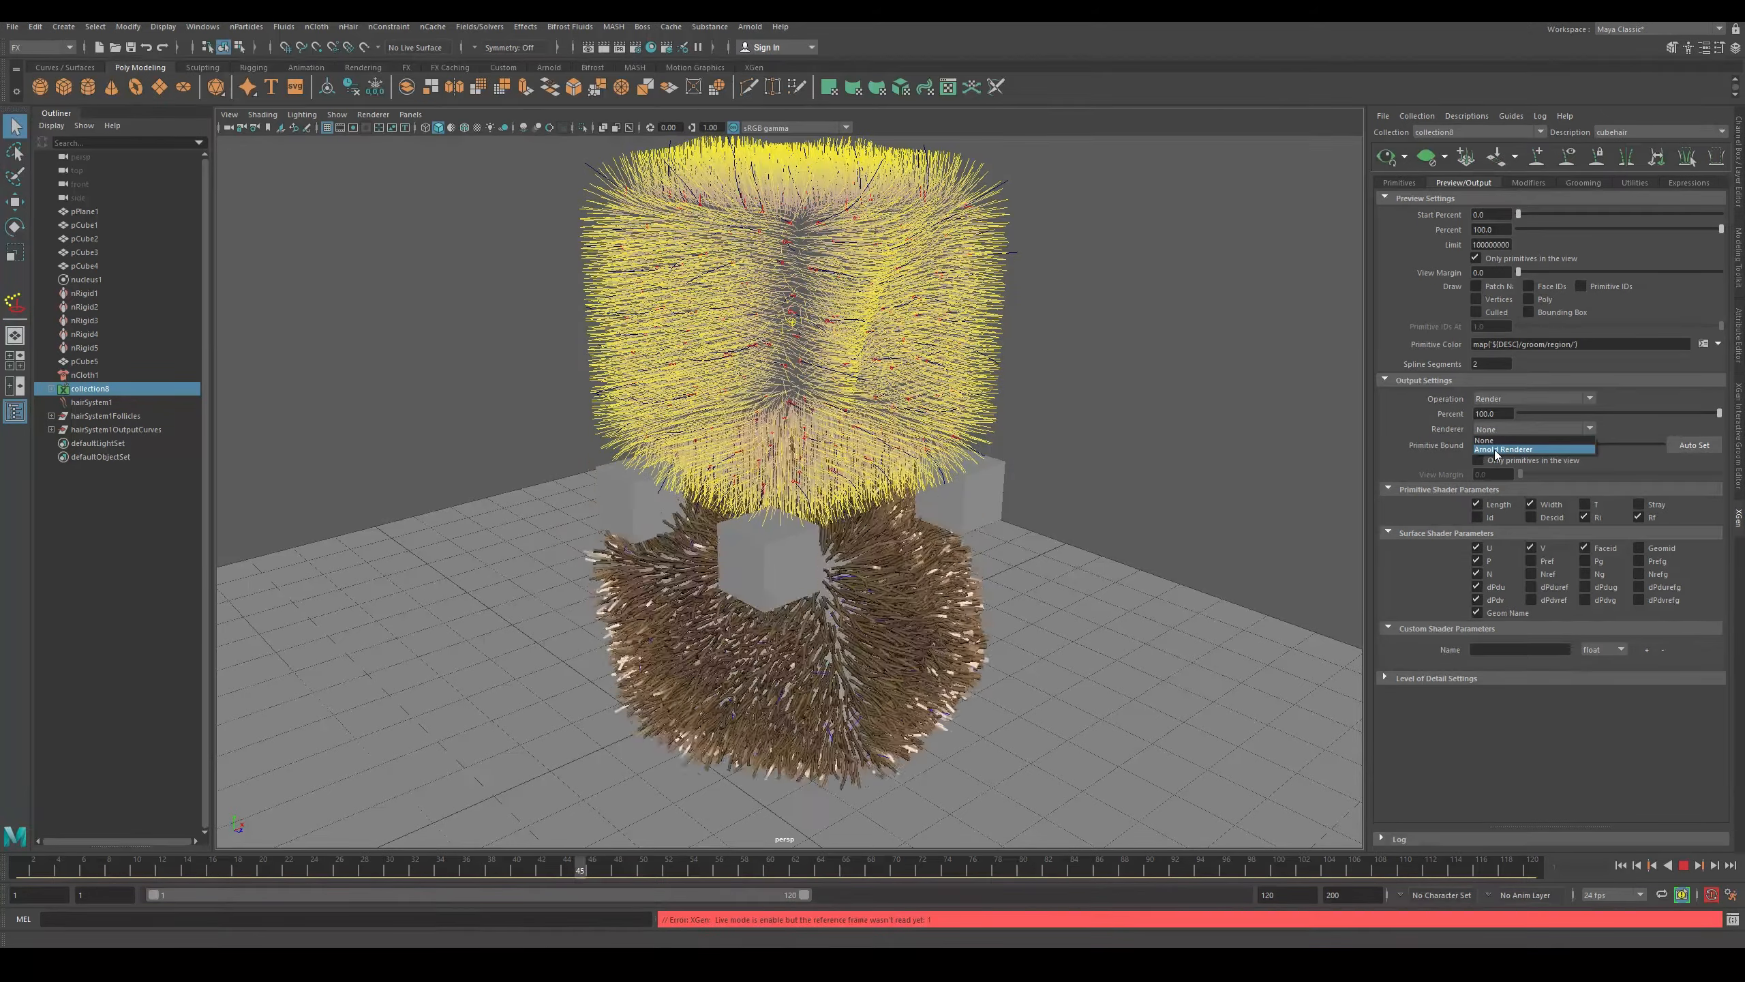
click(1503, 449)
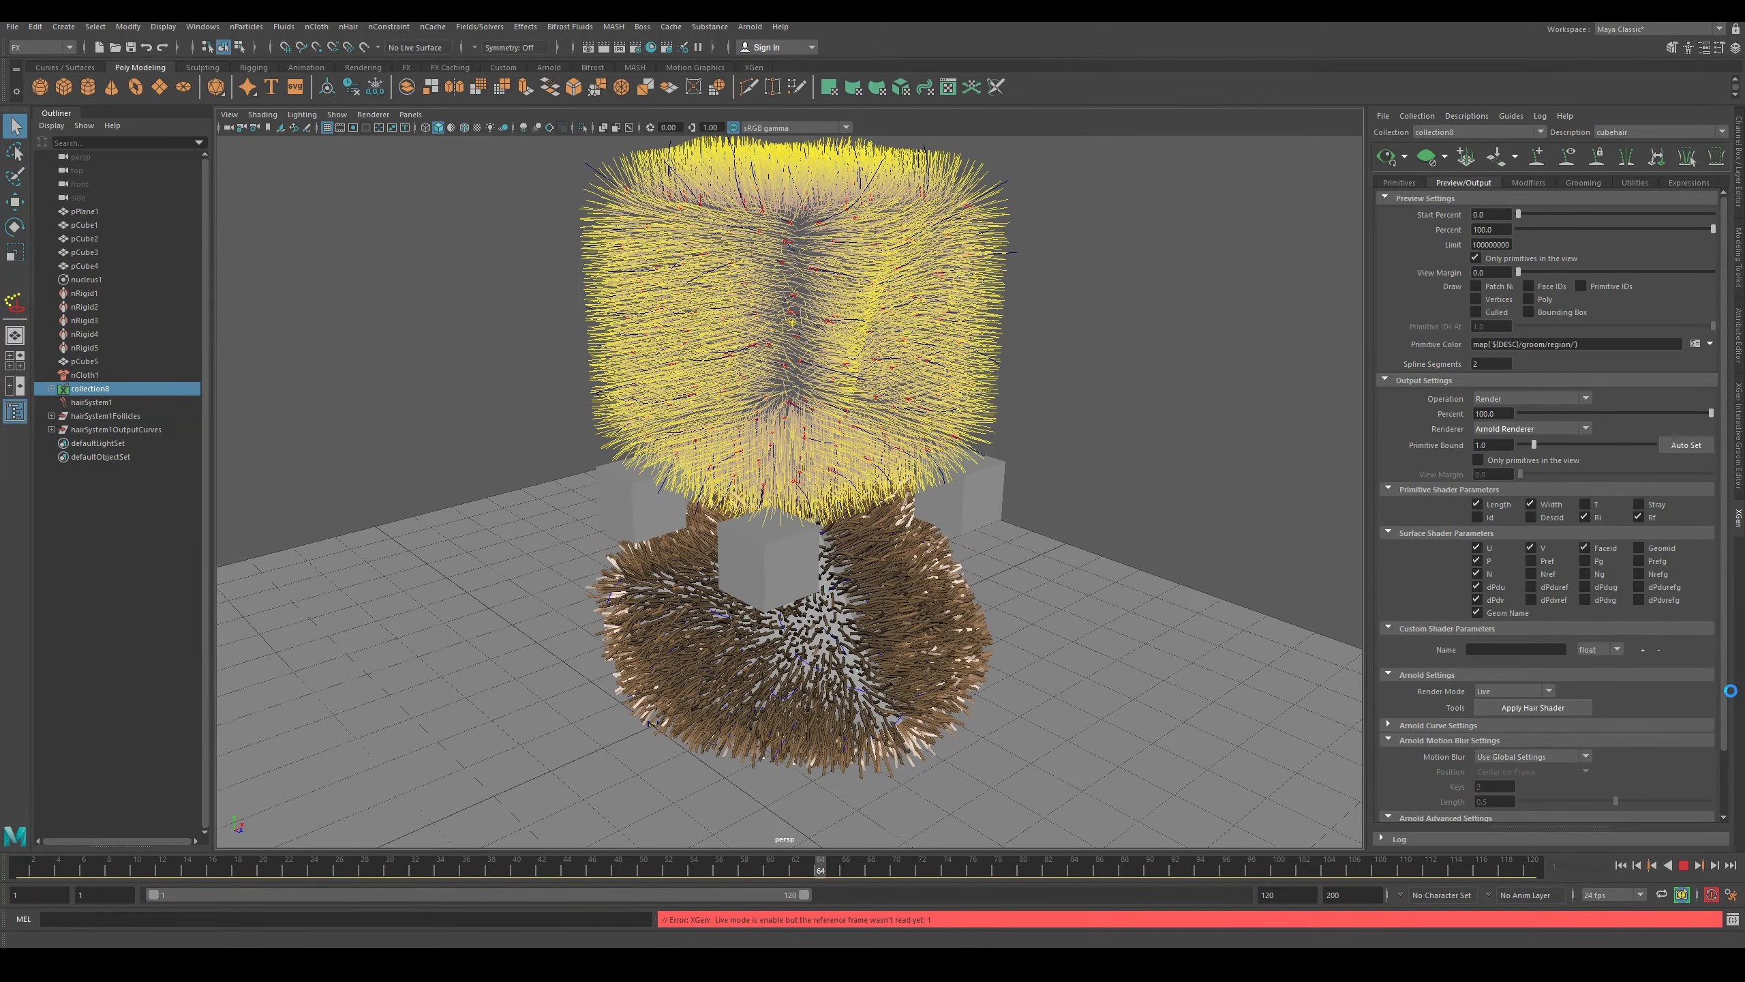